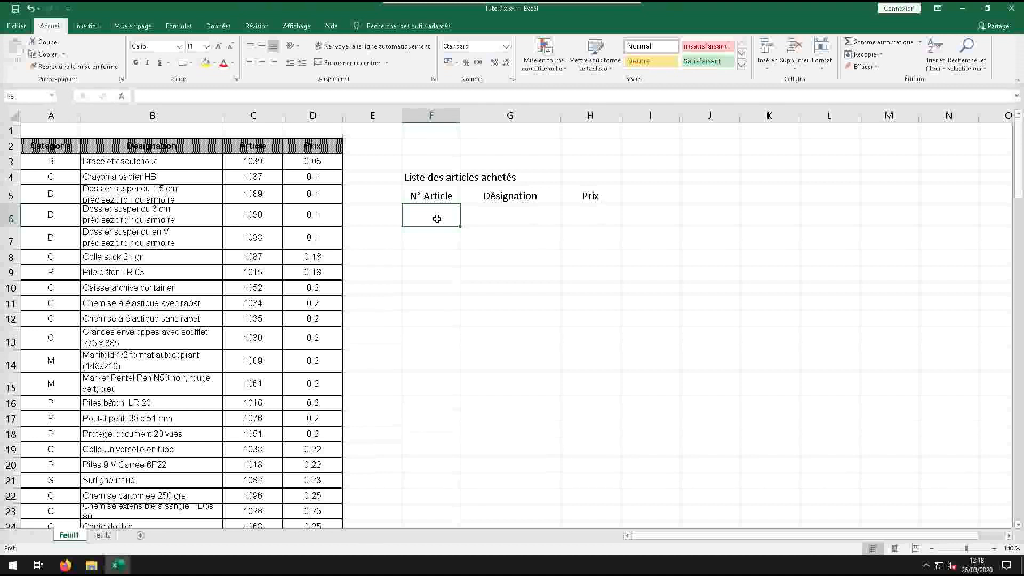
Enter the article numbers 1088, 1034 and 1052 in F6 to F8 under N° Article.
text(1088)
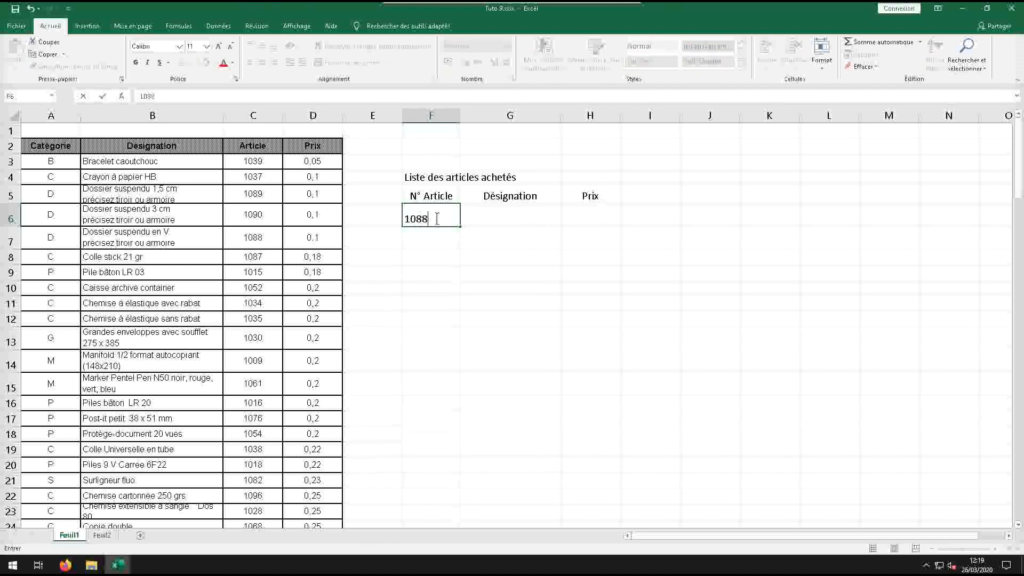
key(Return)
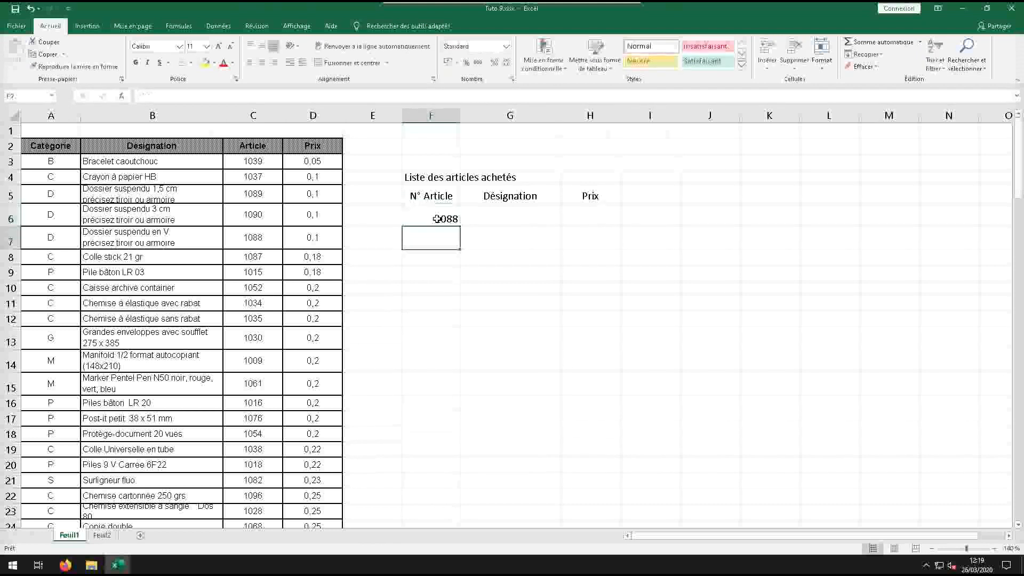
text(1034)
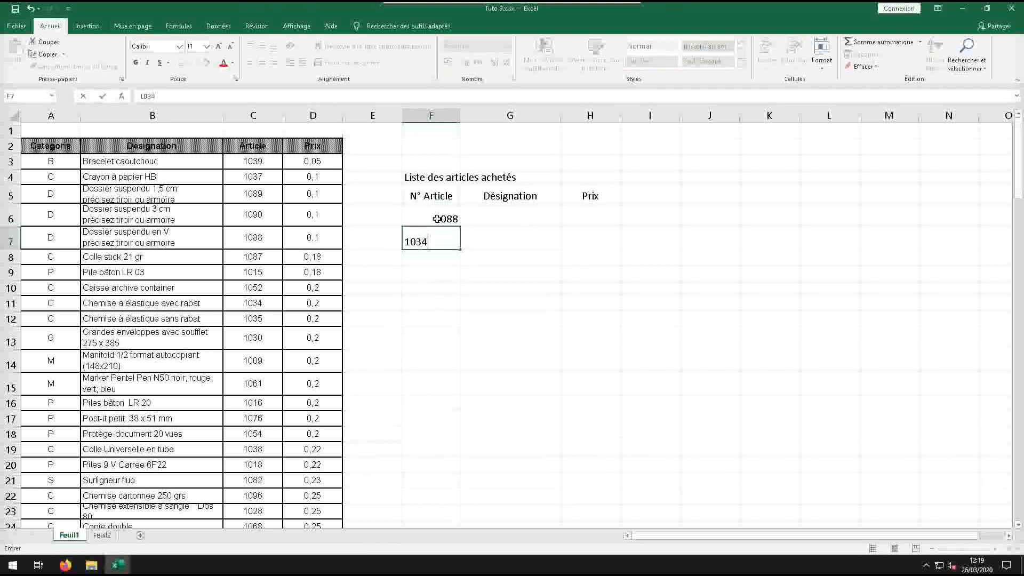
key(Return)
text(1)
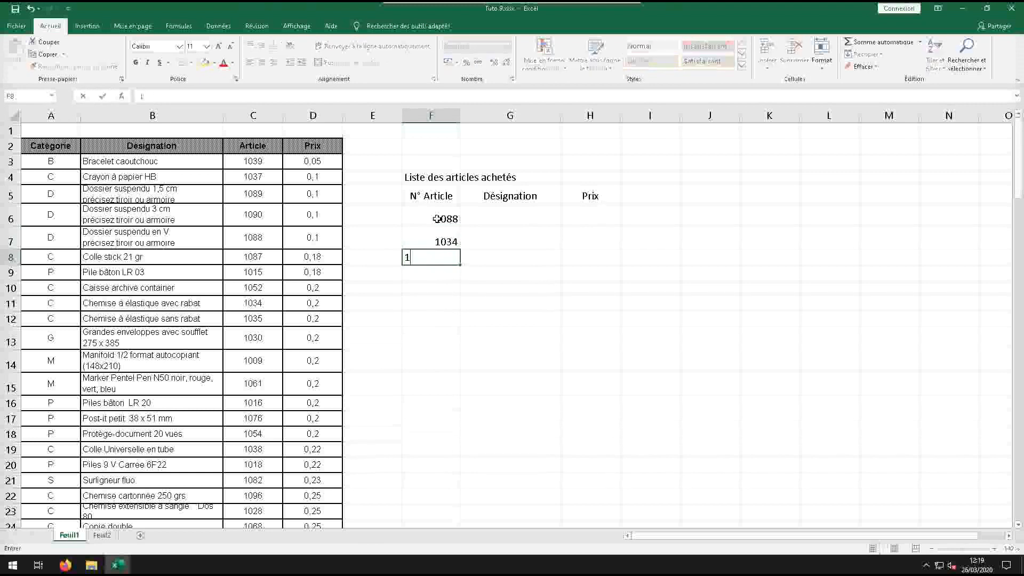
text(052)
key(Return)
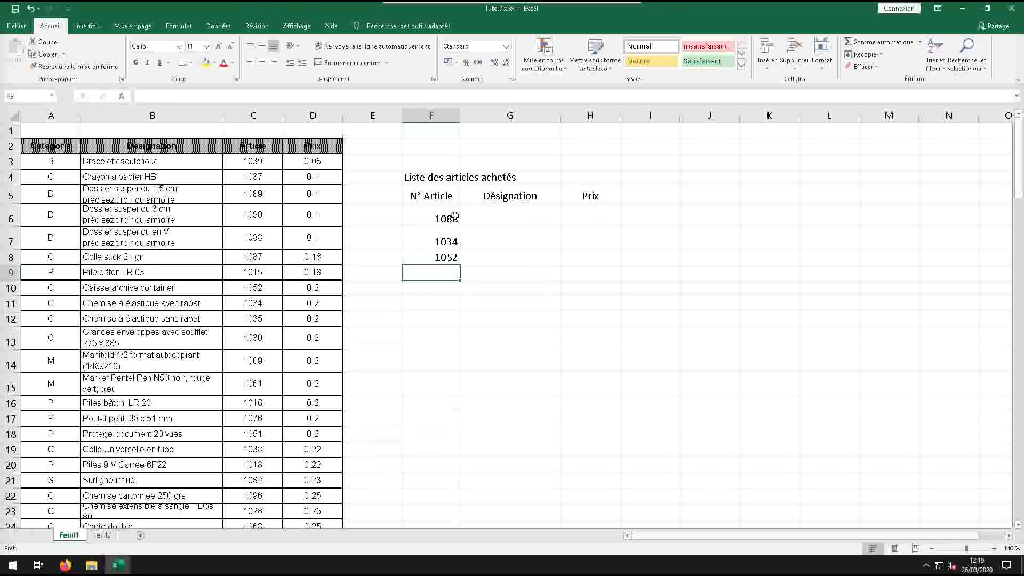
click(494, 216)
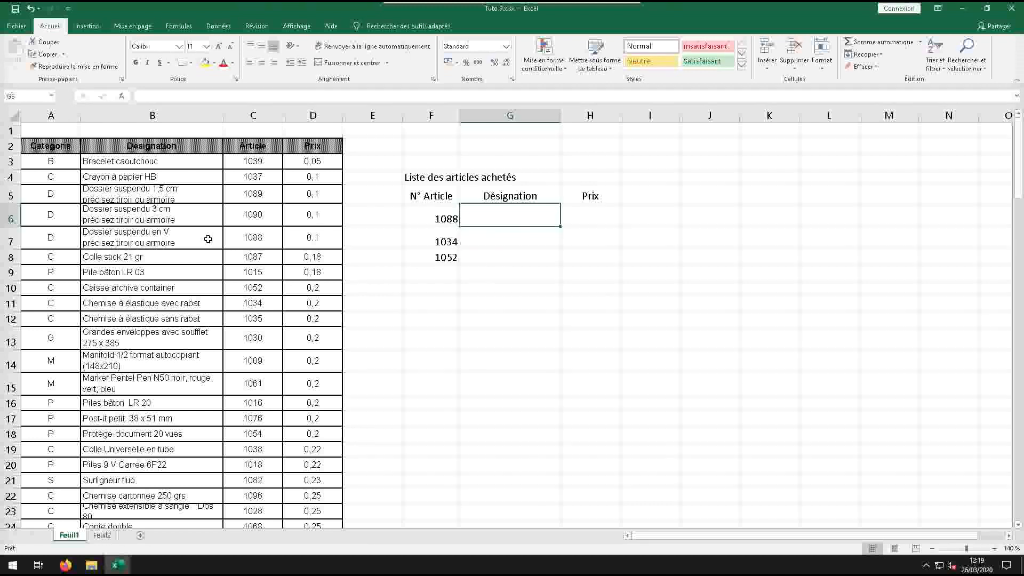
scroll(208, 239, down, 9)
scroll(208, 239, up, 4)
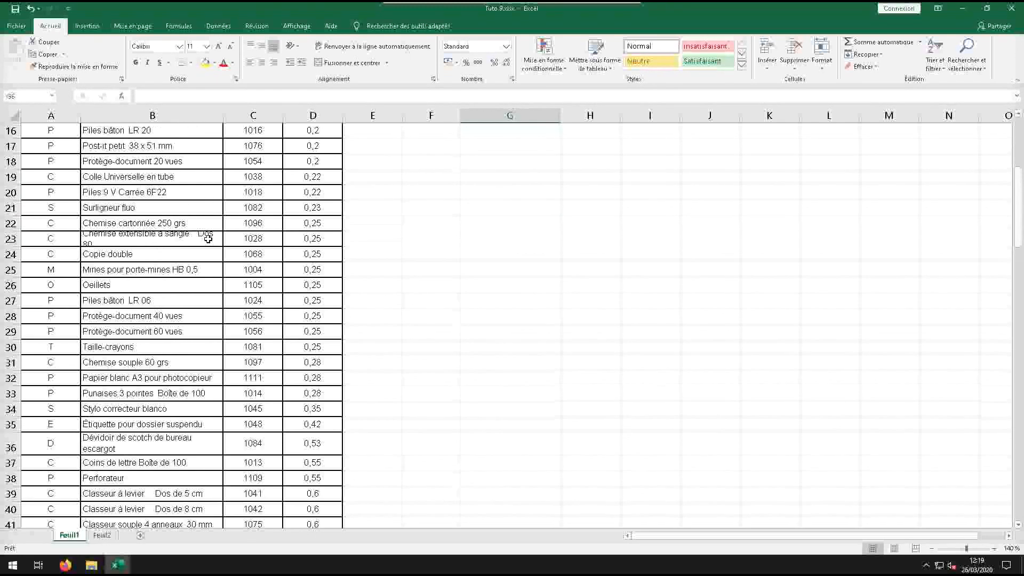
scroll(208, 239, up, 4)
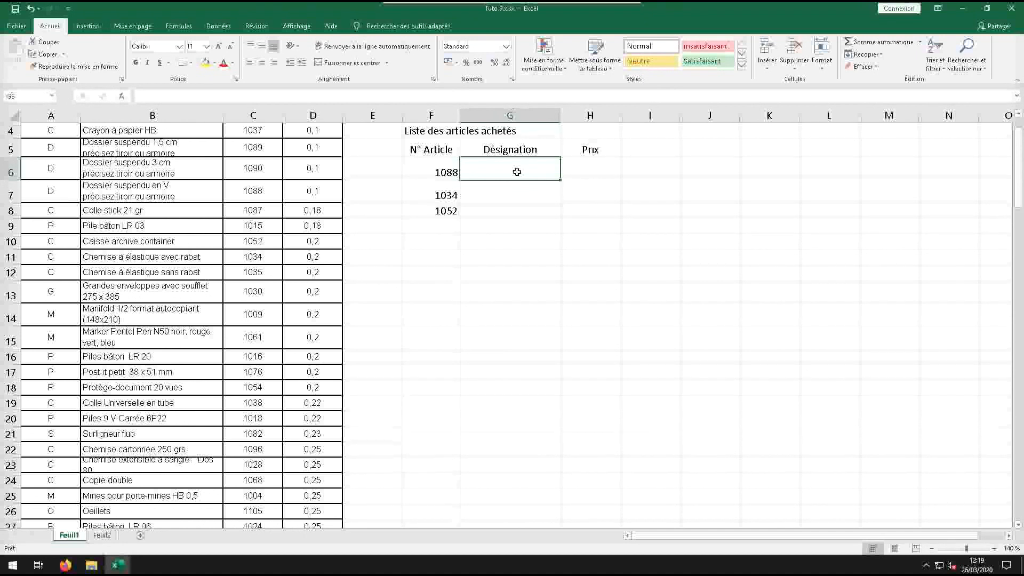
scroll(224, 224, up, 1)
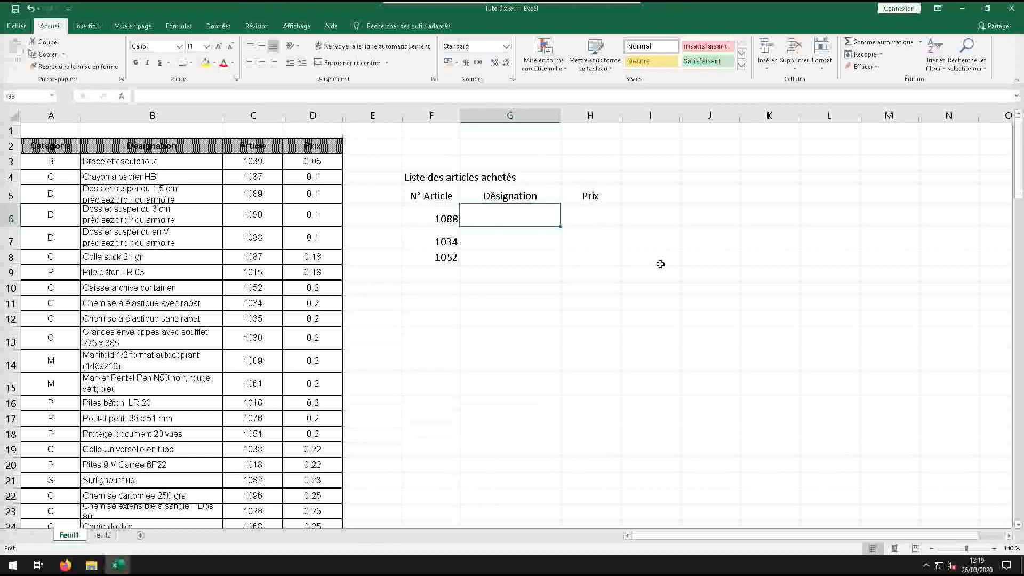
text(=)
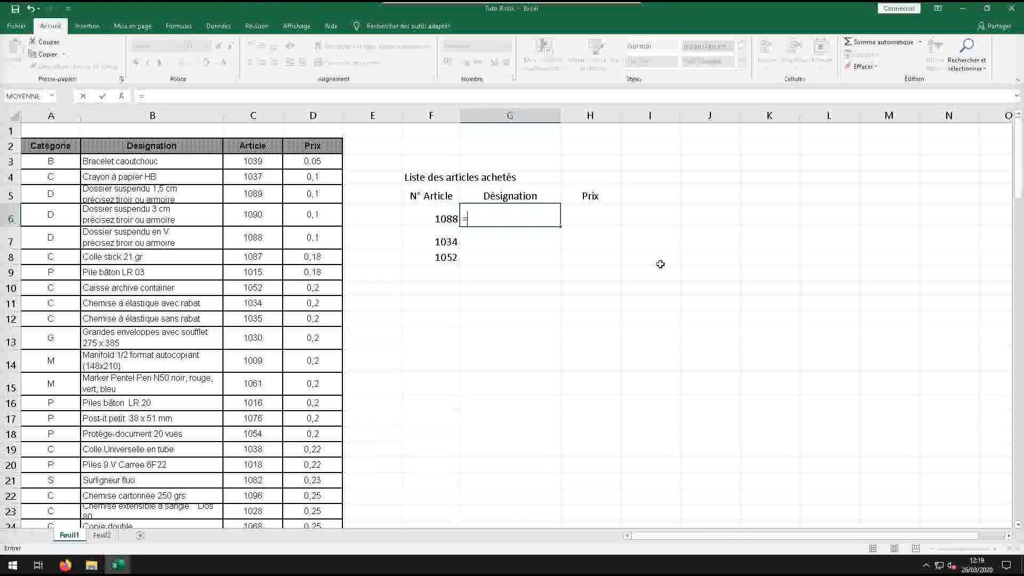
text(recherhc)
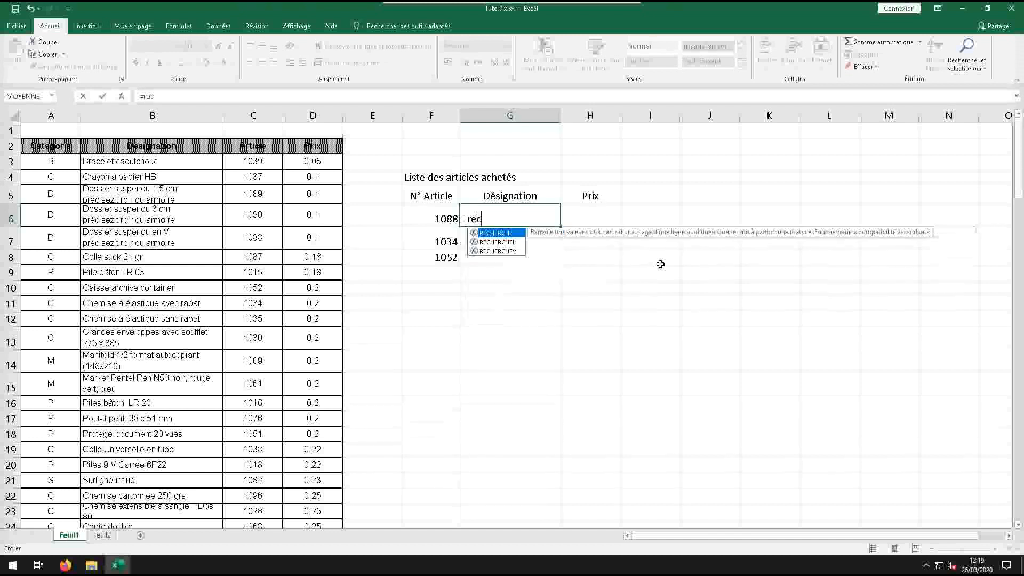
key(BackSpace)
key(BackSpace)
text(cherche)
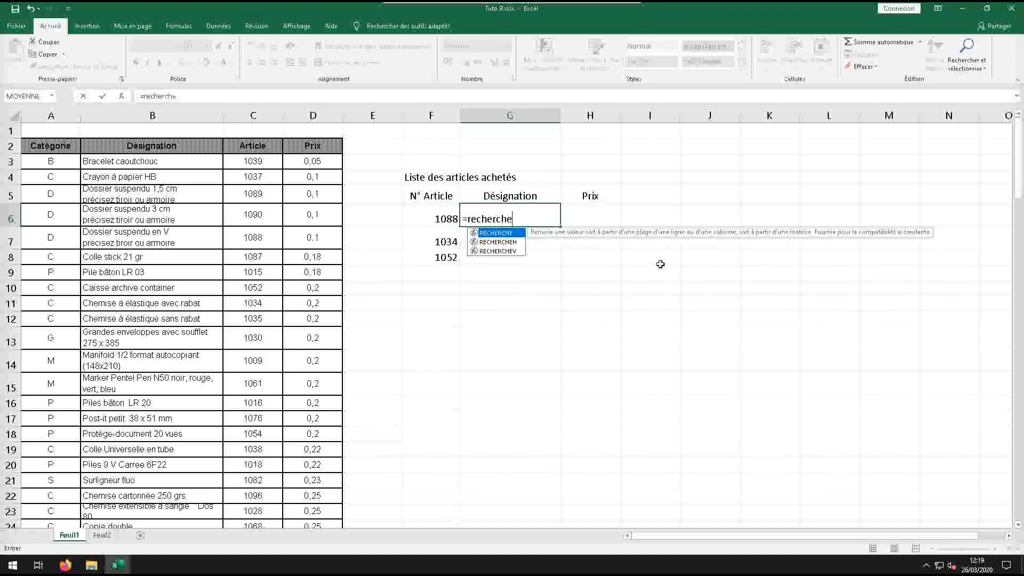
text(v)
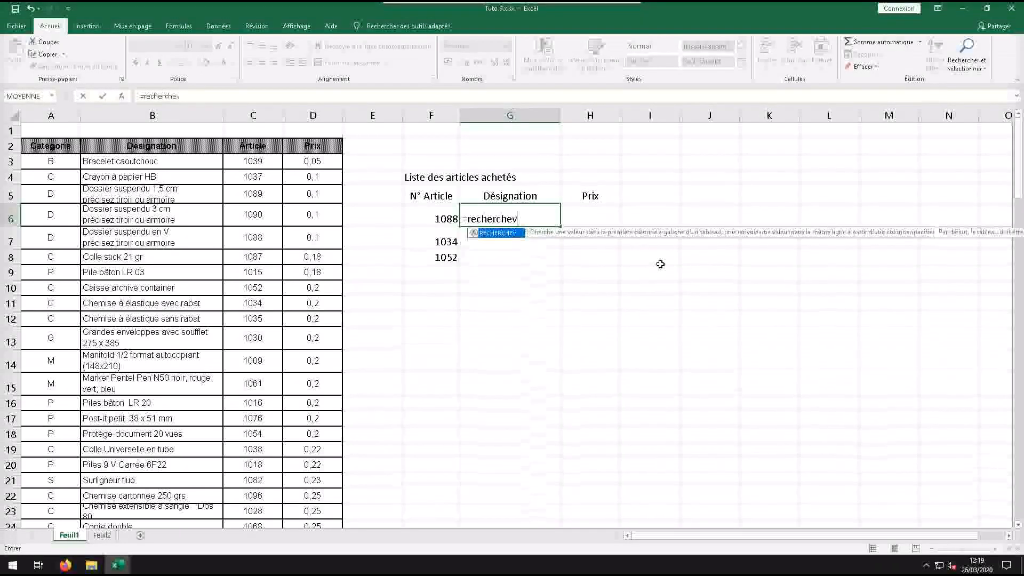
text(()
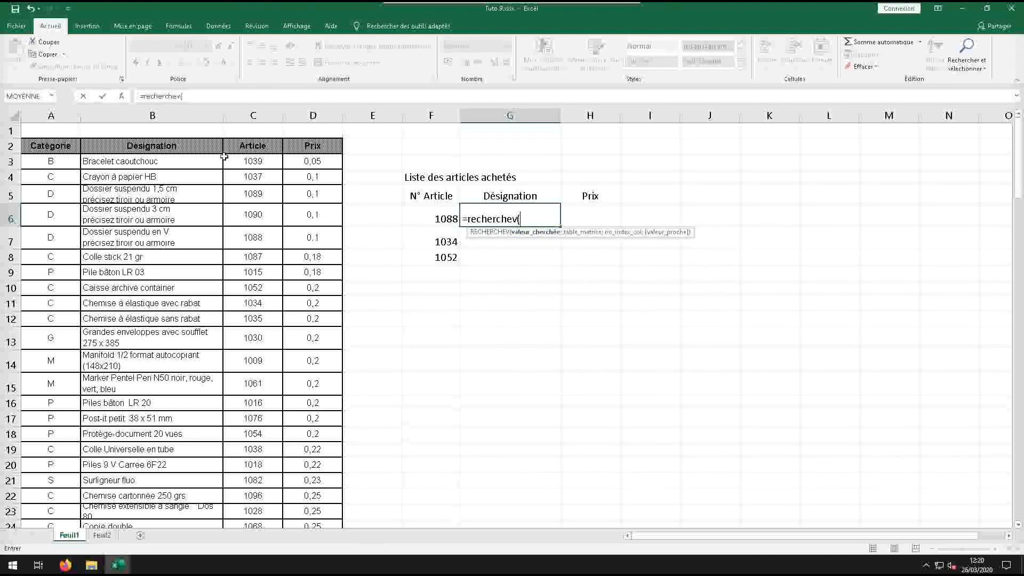
click(122, 101)
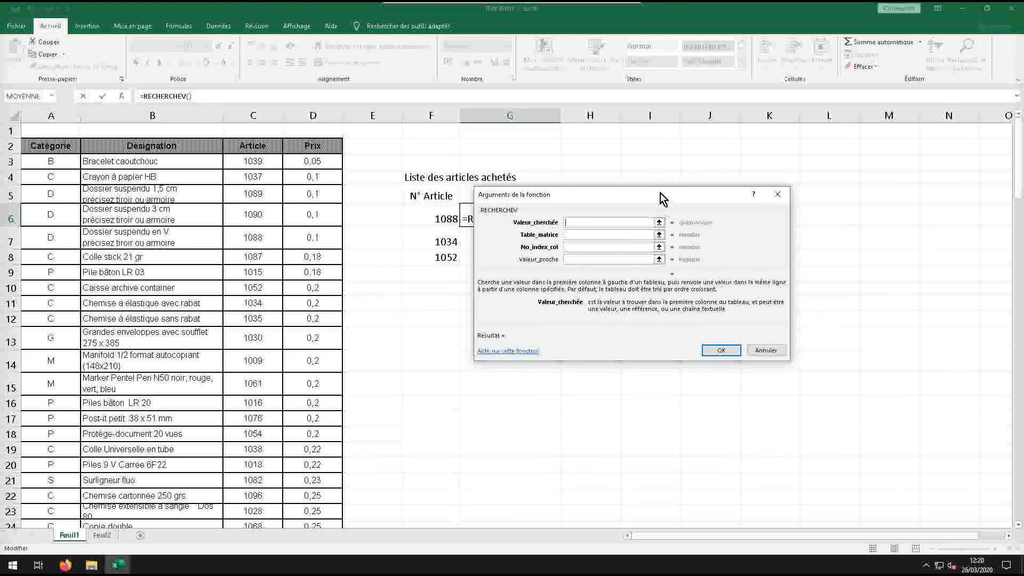
drag(656, 200, 630, 288)
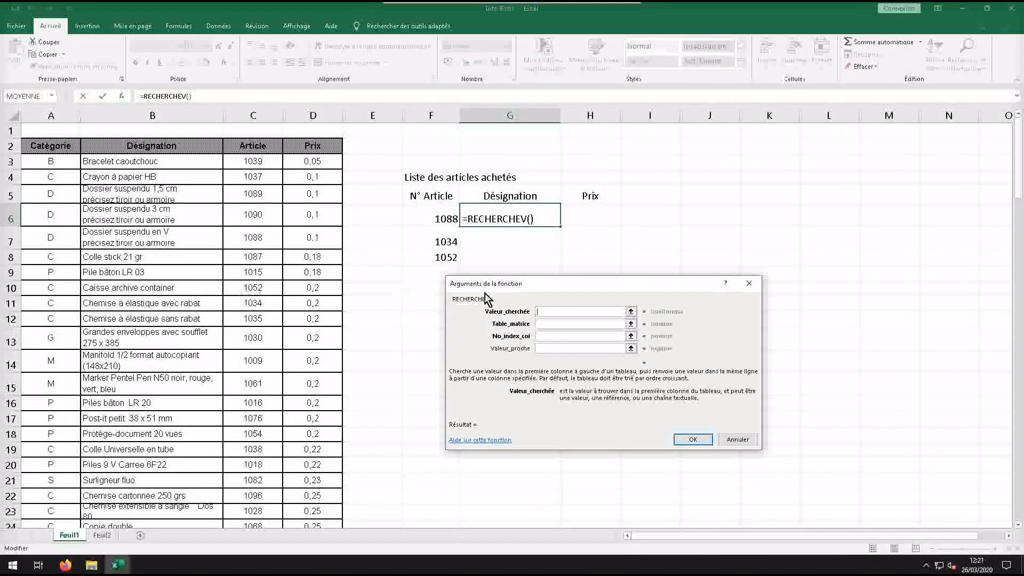
click(738, 439)
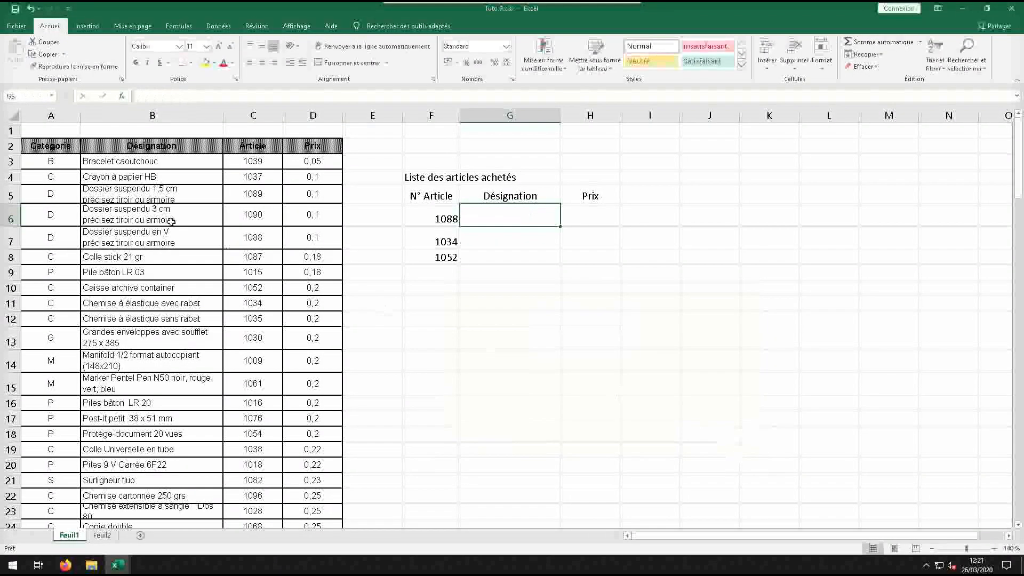
Insert a blank column before Catégorie and move the Article column of the price list into it.
click(253, 115)
click(51, 116)
right_click(47, 119)
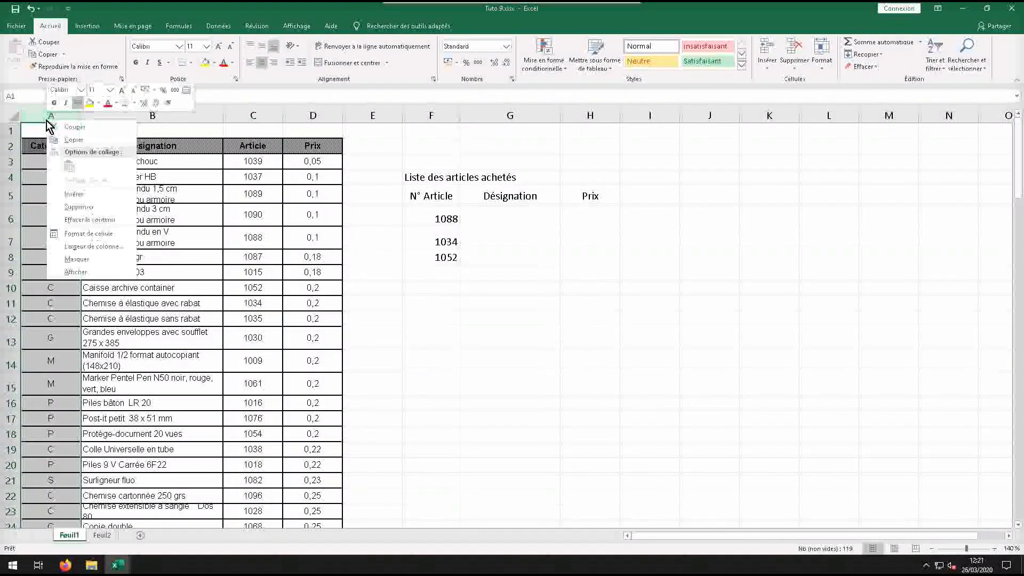
click(74, 193)
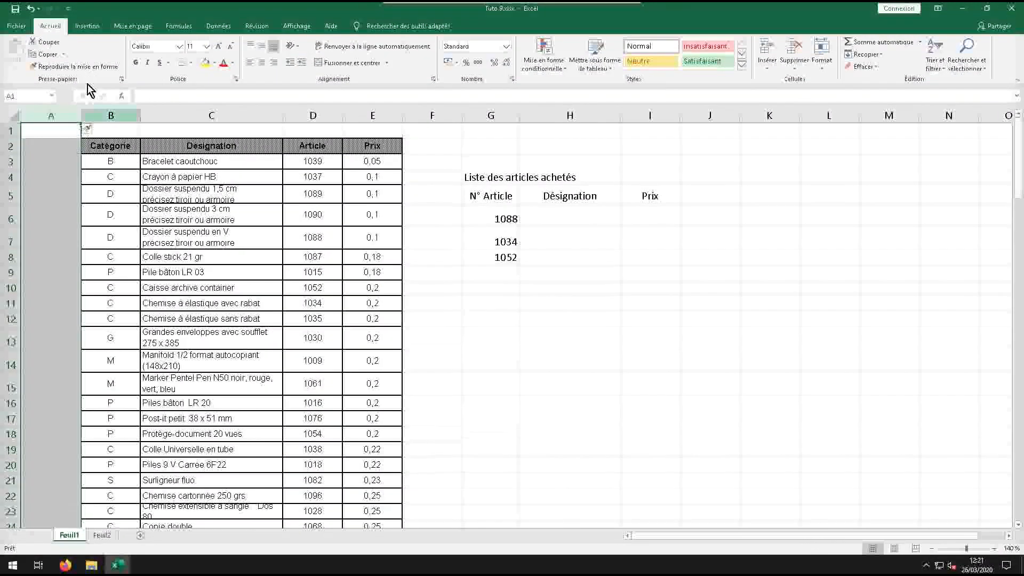
click(312, 115)
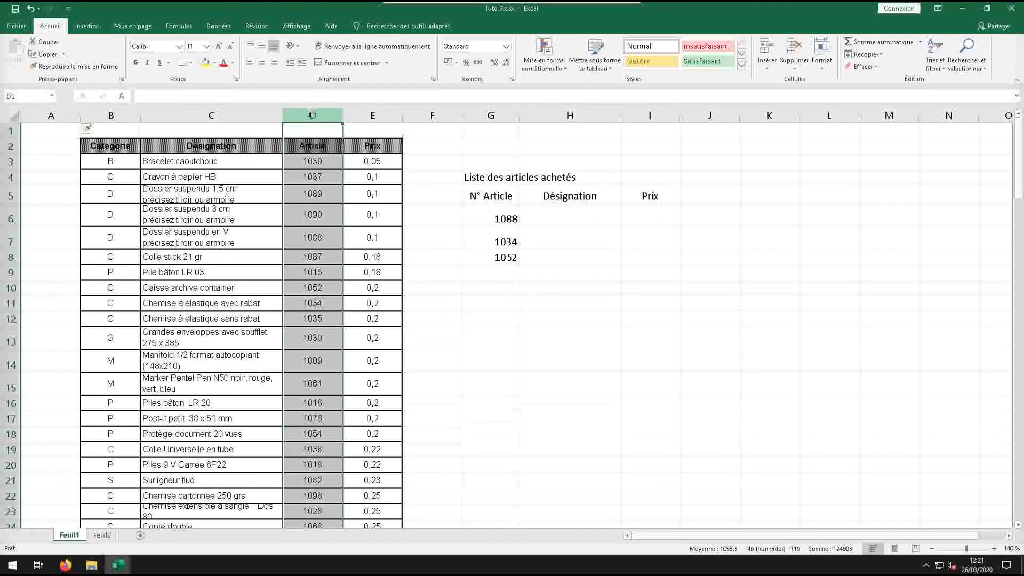
drag(281, 140, 79, 160)
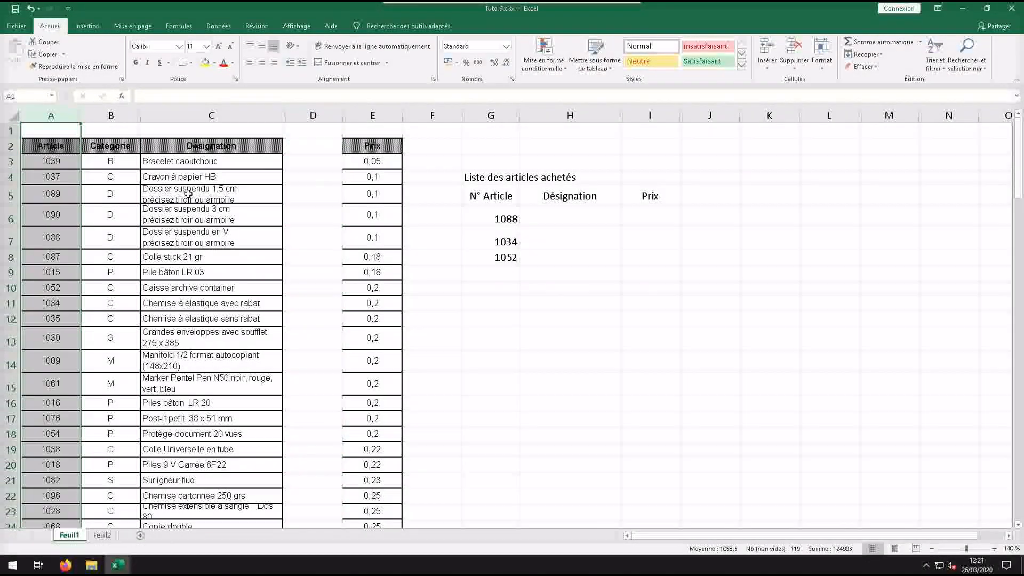
Delete the emptied column D between Désignation and Prix.
click(326, 114)
right_click(326, 115)
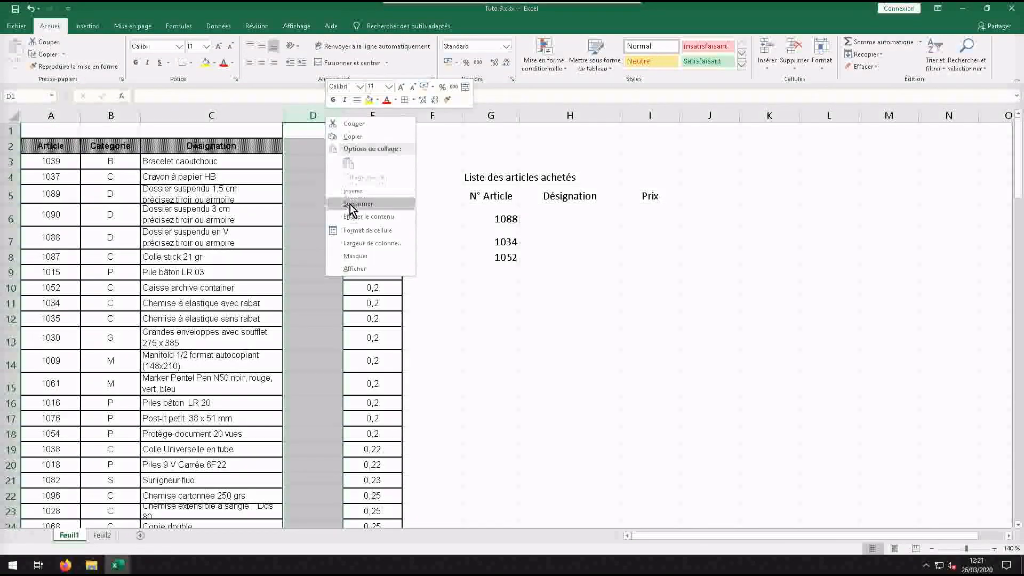
click(350, 204)
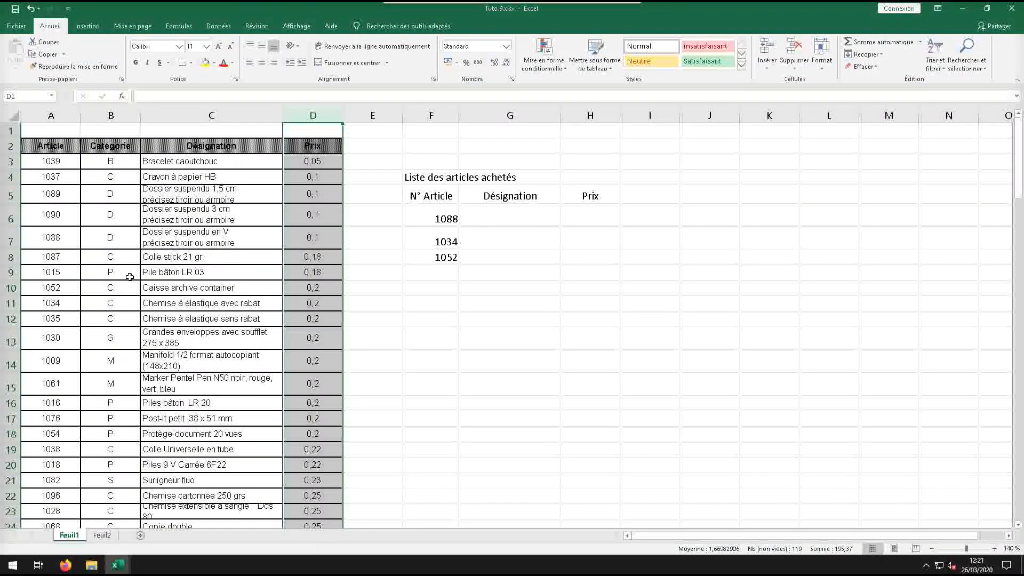
Sort the price list by Article number from smallest to largest.
click(43, 161)
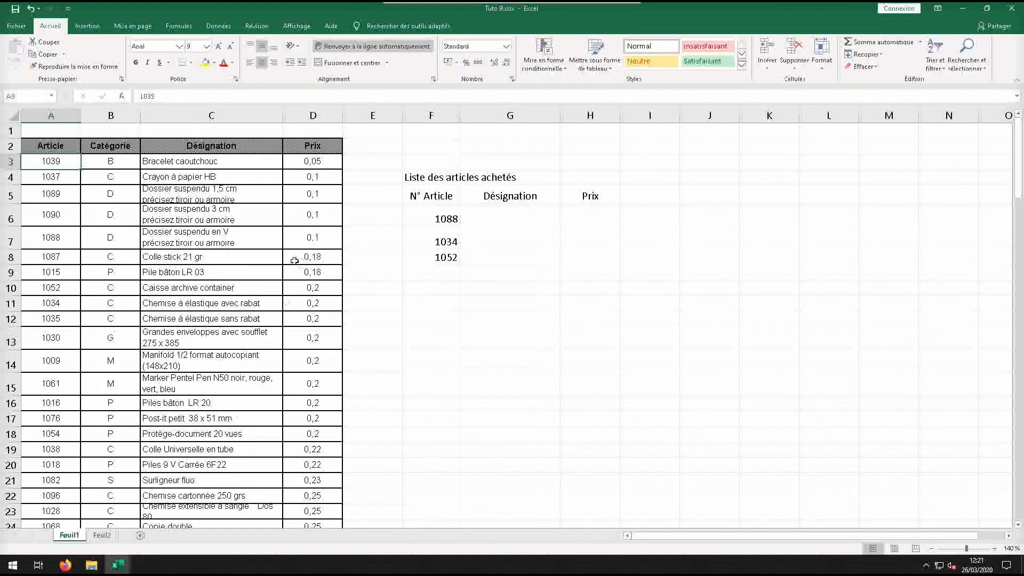
click(929, 62)
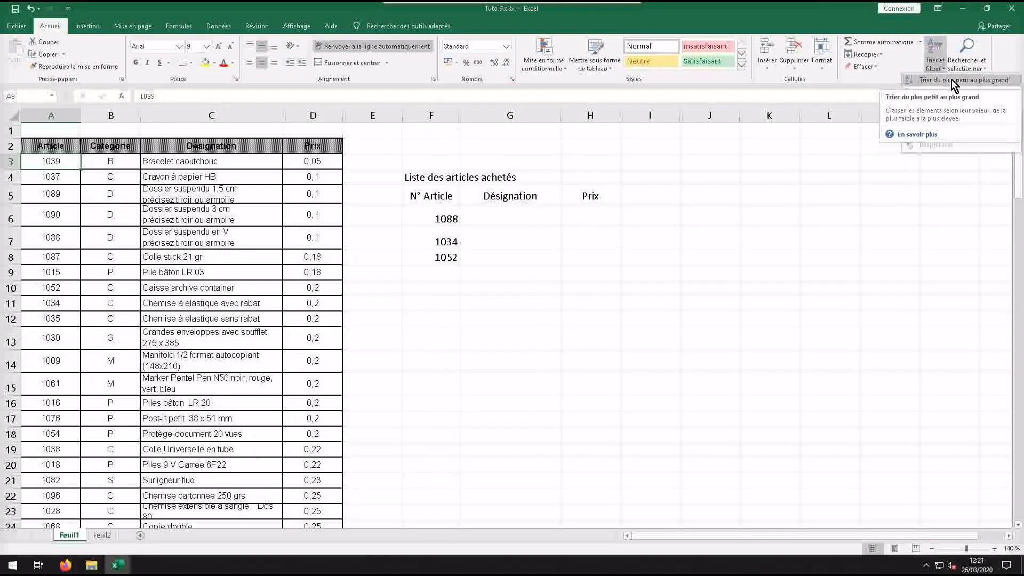
click(952, 79)
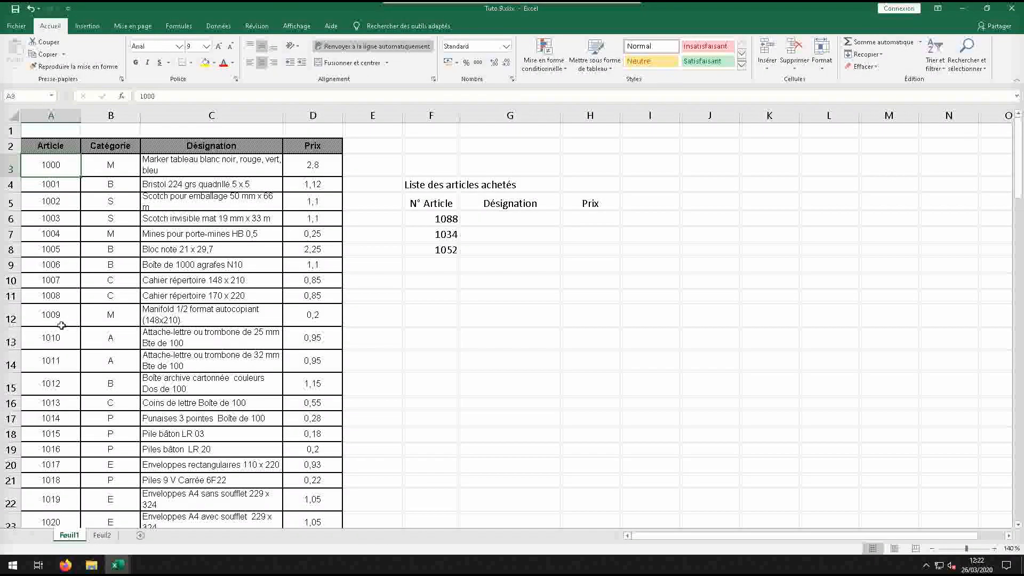
Start a RECHERCHEV formula in G6 under Désignation, with F6 as the lookup value in the function arguments.
click(521, 218)
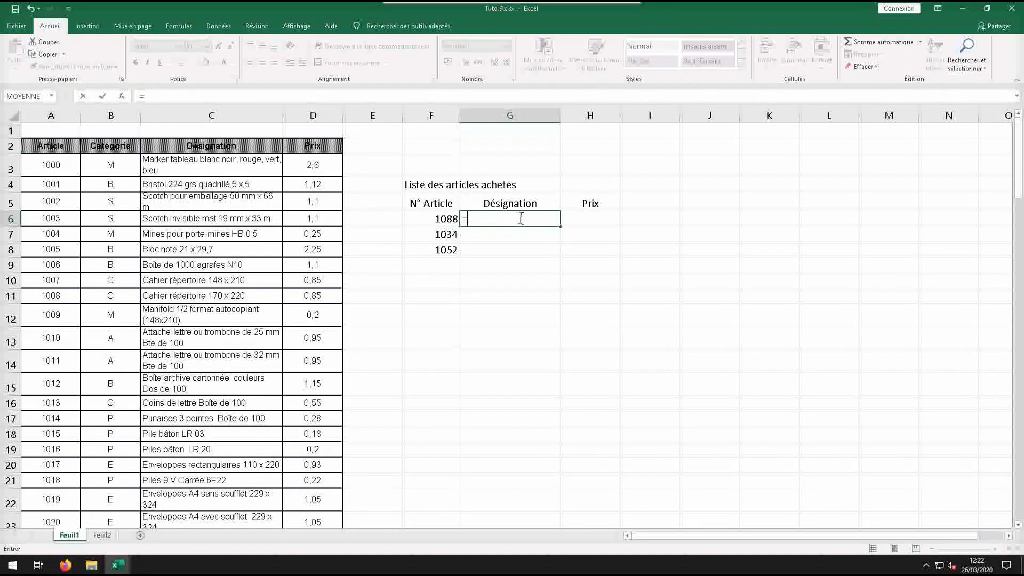
text(recherchev()
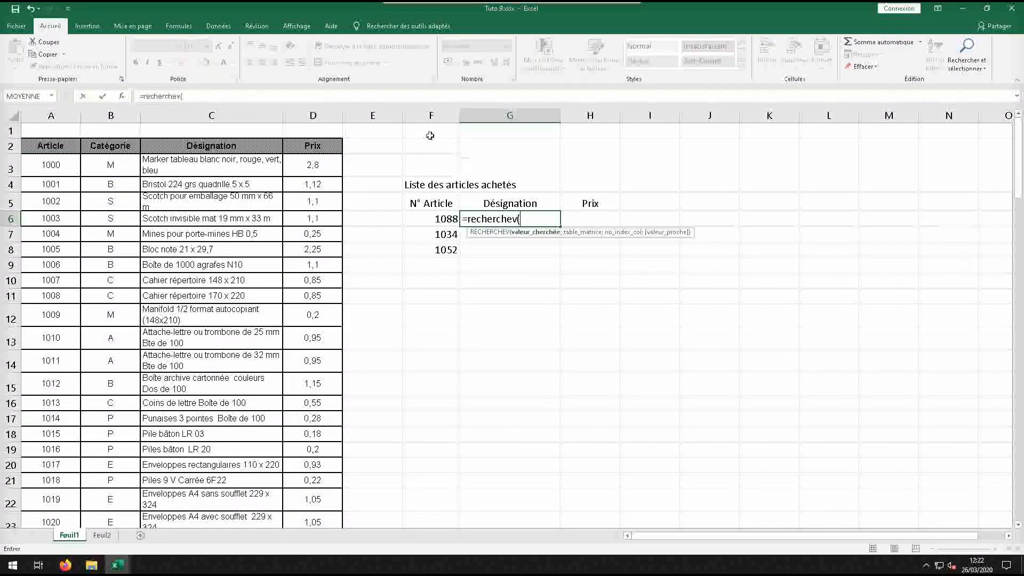
click(121, 97)
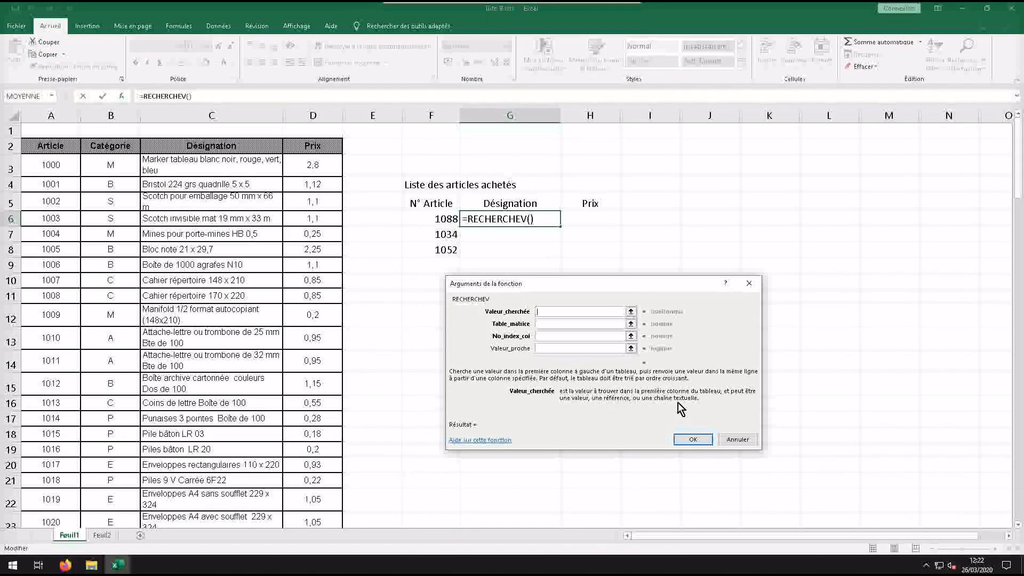
click(444, 220)
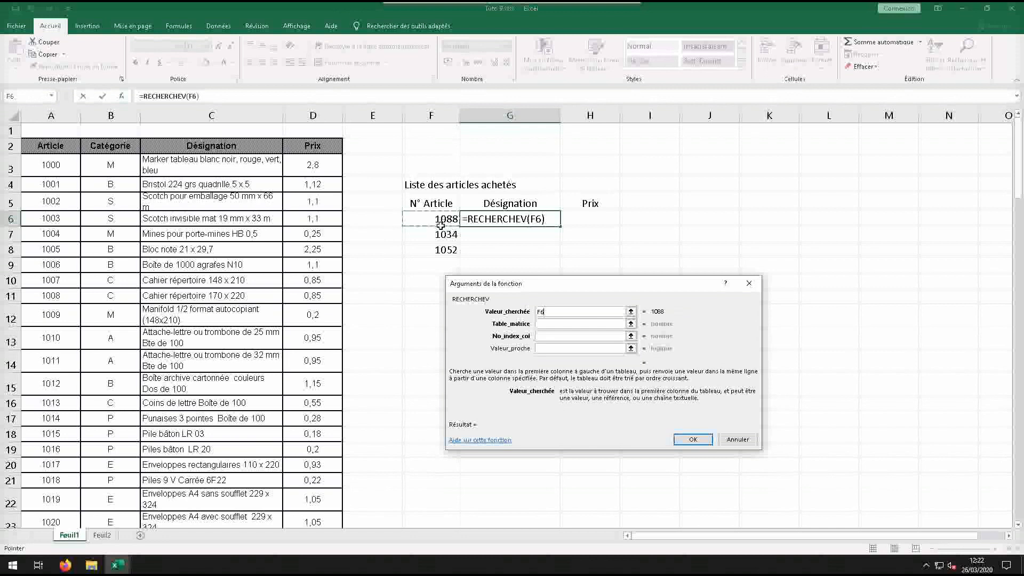
text(;)
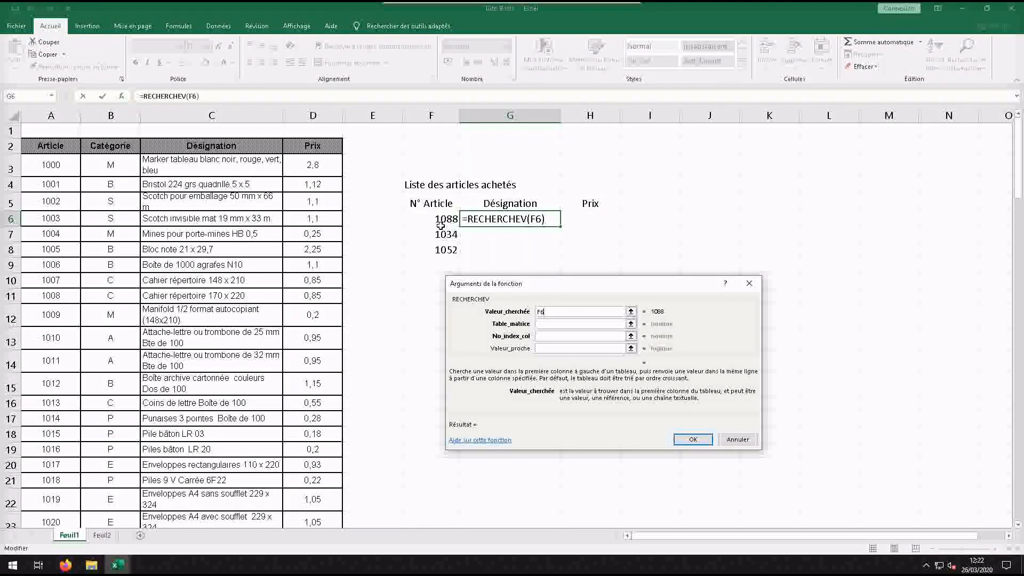
Set the RECHERCHEV table range to A2:D120 and the column index to 3.
click(555, 326)
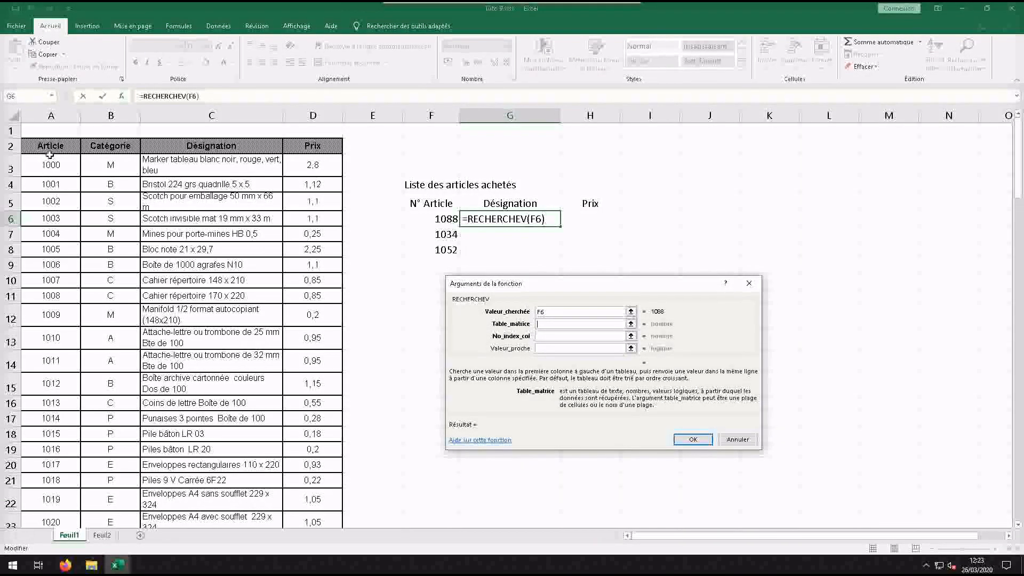
drag(49, 149, 321, 545)
scroll(414, 257, up, 11)
scroll(415, 257, up, 20)
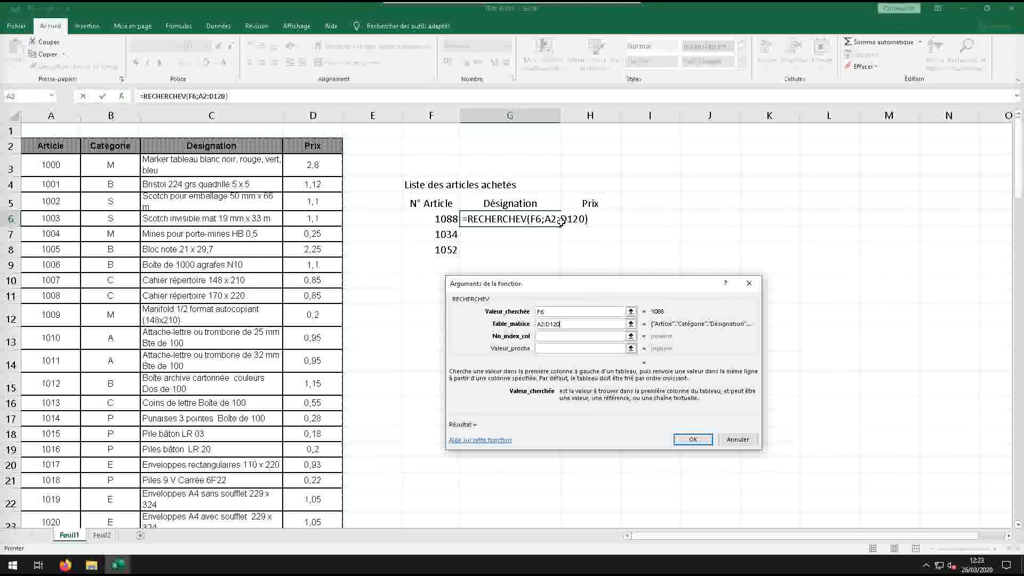
click(561, 339)
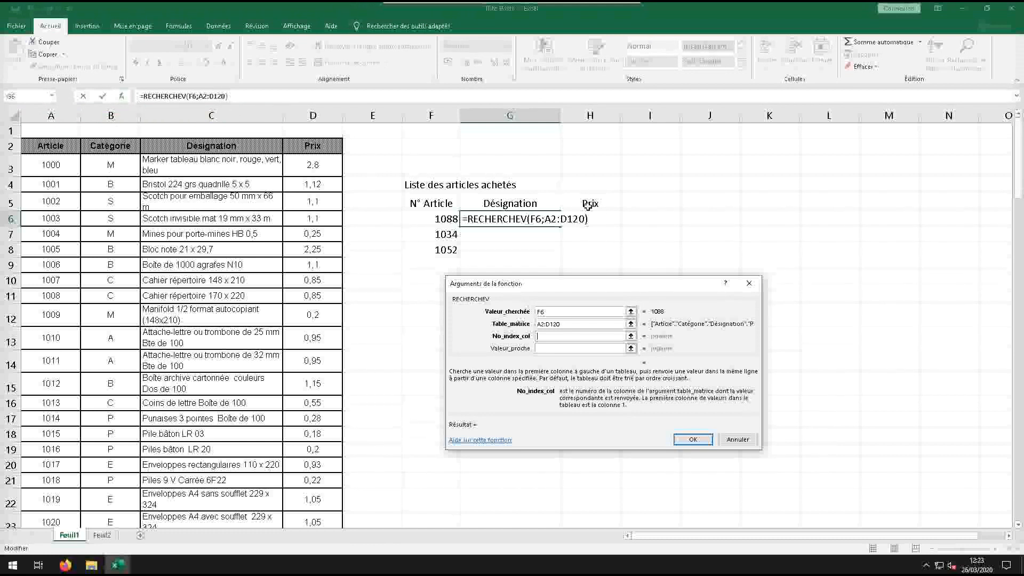
text(3)
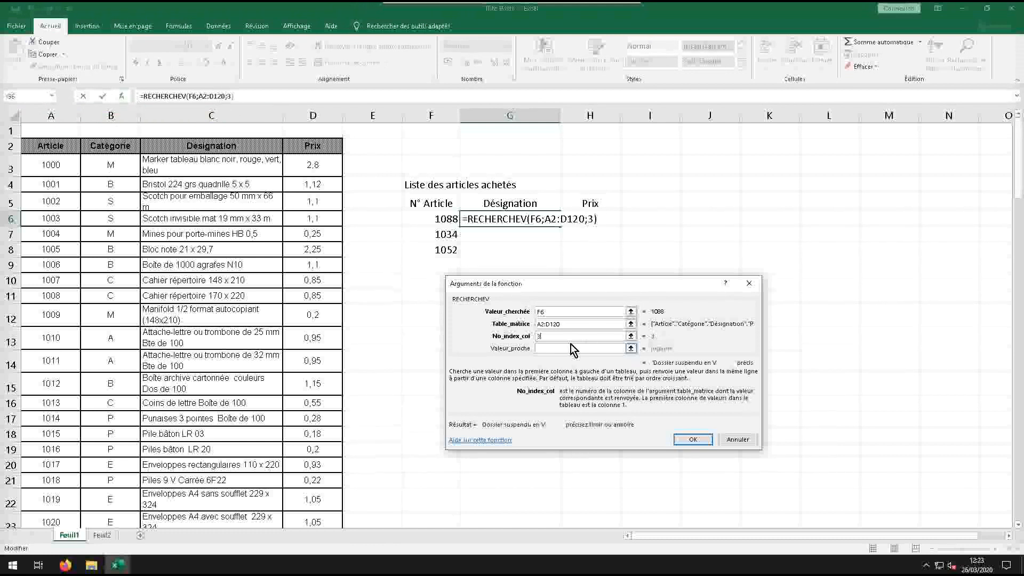
Set the RECHERCHEV Valeur_proche argument to faux for an exact match and validate the formula in G6.
click(563, 349)
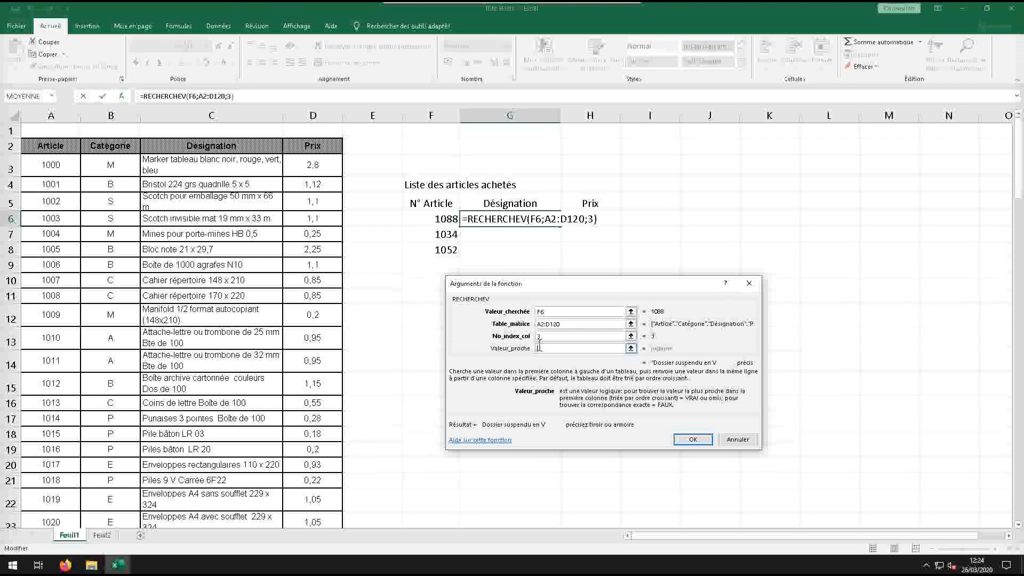
text(faux)
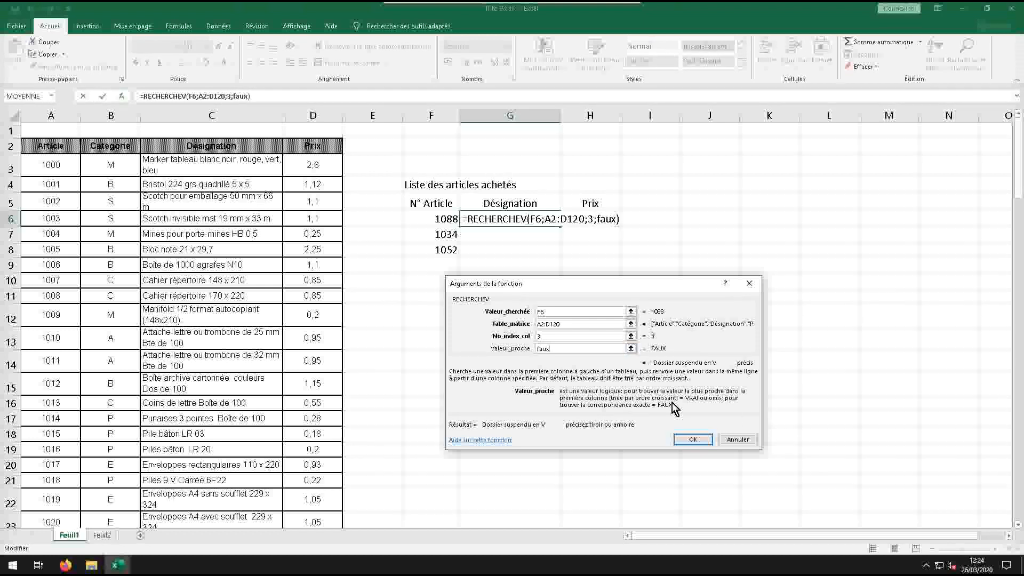
click(709, 438)
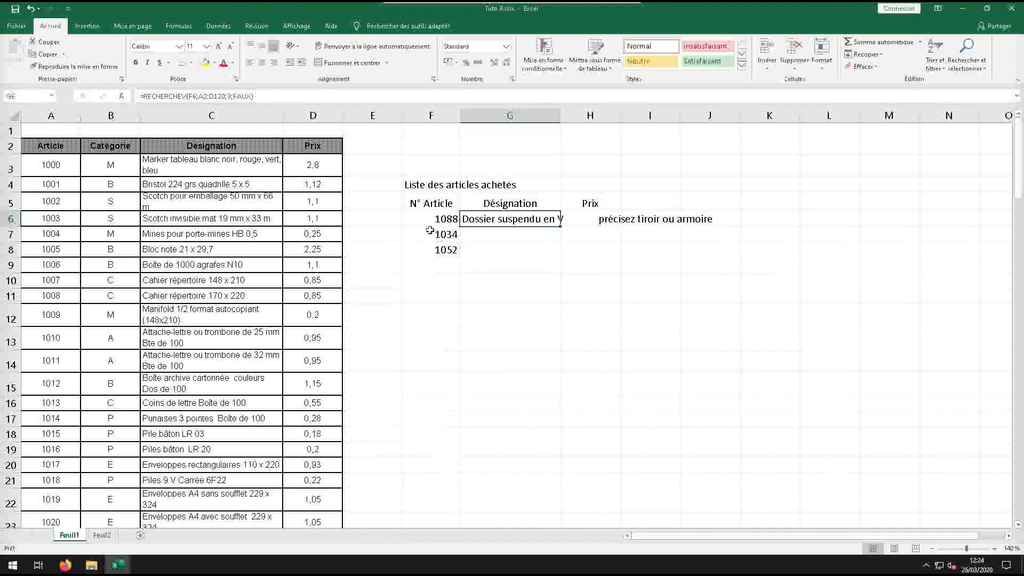
Check article 1088 in the price list against G6, and widen the Désignation column G slightly.
scroll(157, 267, down, 12)
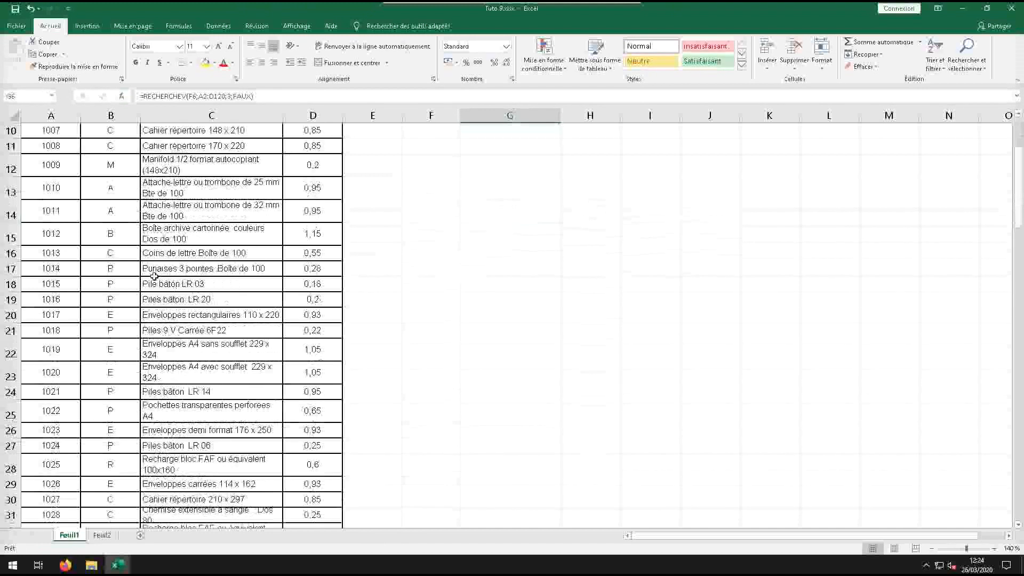
scroll(139, 315, down, 12)
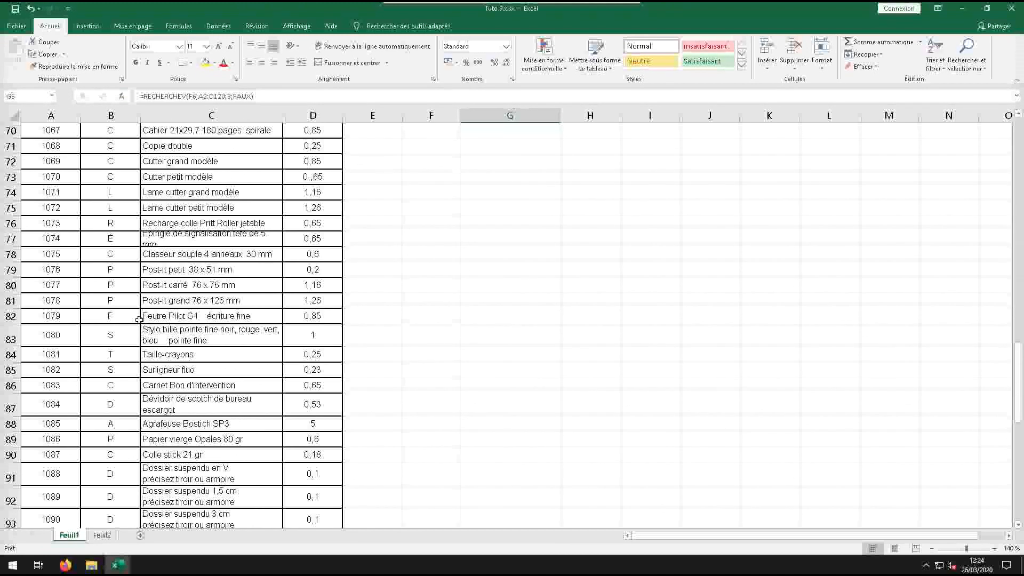
scroll(288, 243, up, 20)
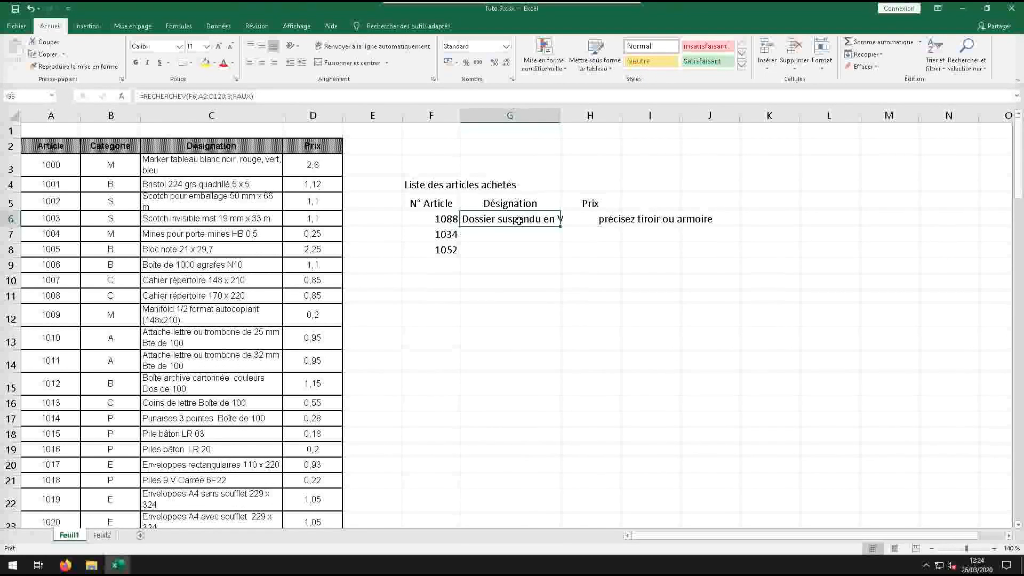
drag(558, 116, 580, 116)
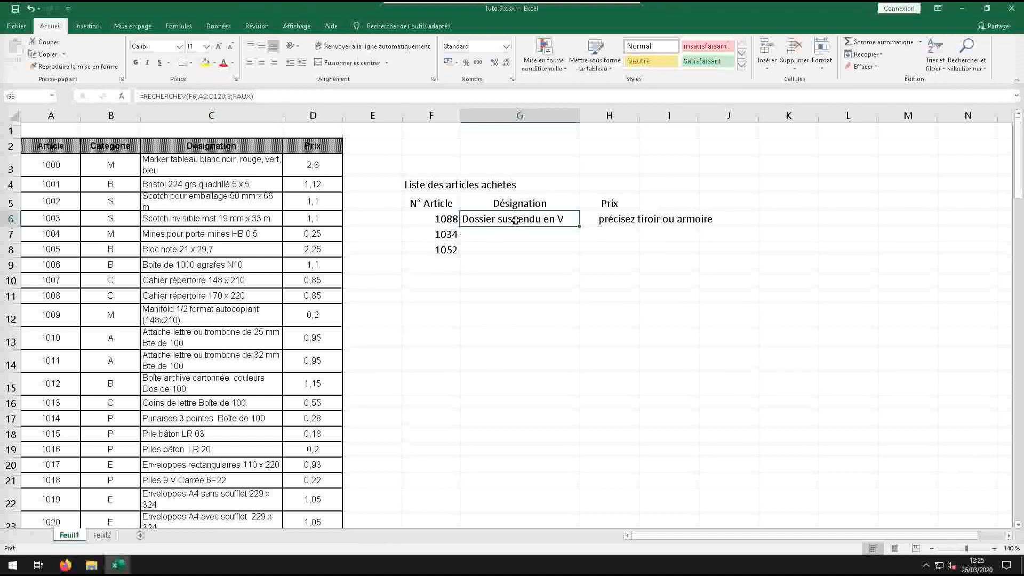
Make the table range in the G6 RECHERCHEV formula fully absolute as $A$2:$D$120.
click(205, 97)
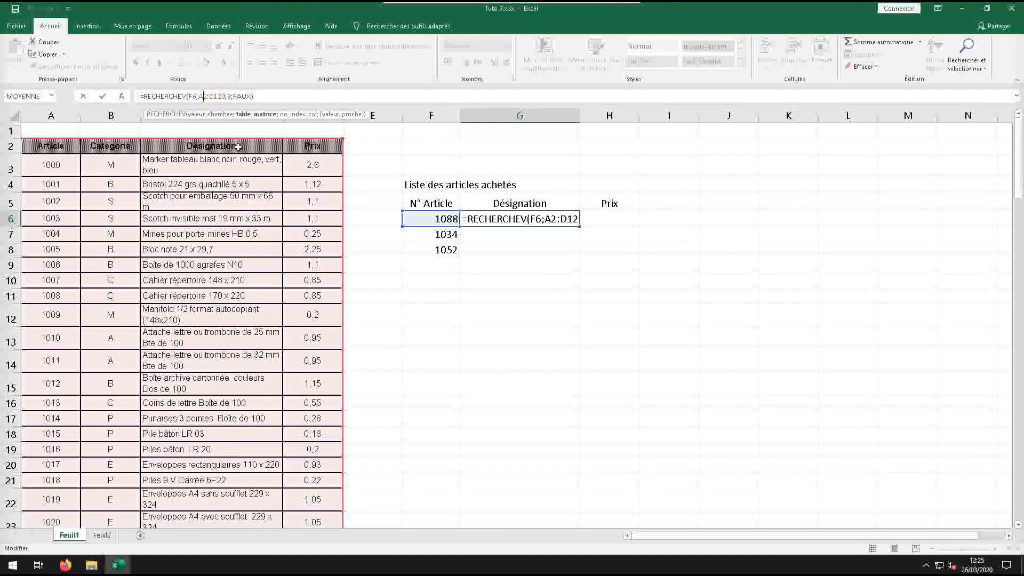
text($)
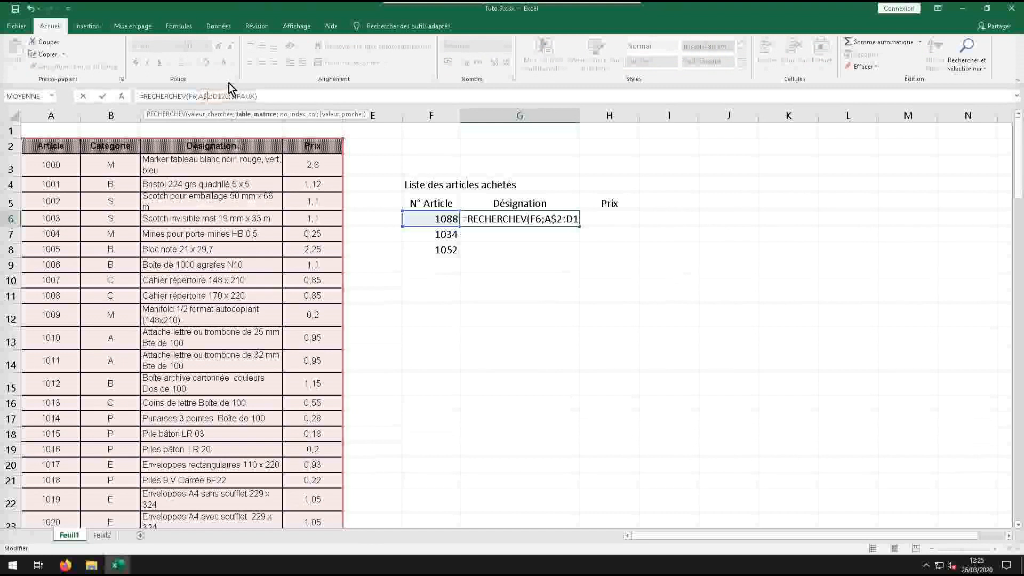
click(218, 96)
text($)
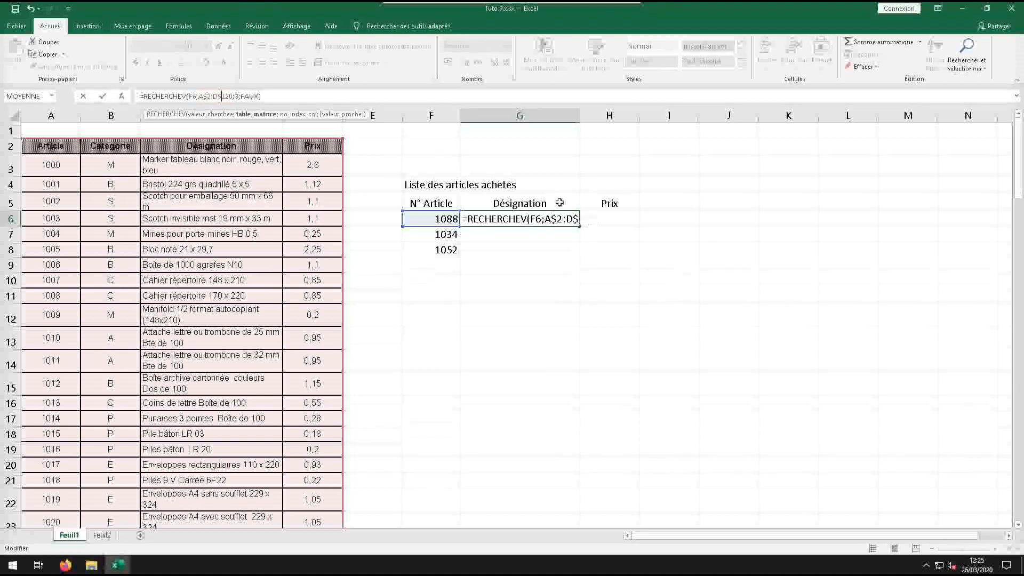
click(199, 96)
text($)
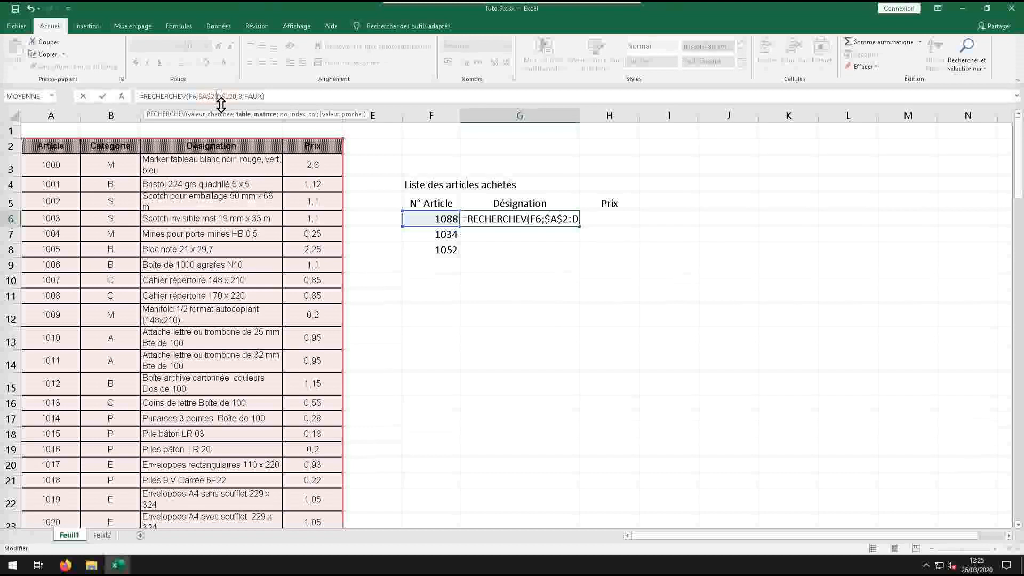
click(217, 96)
text($)
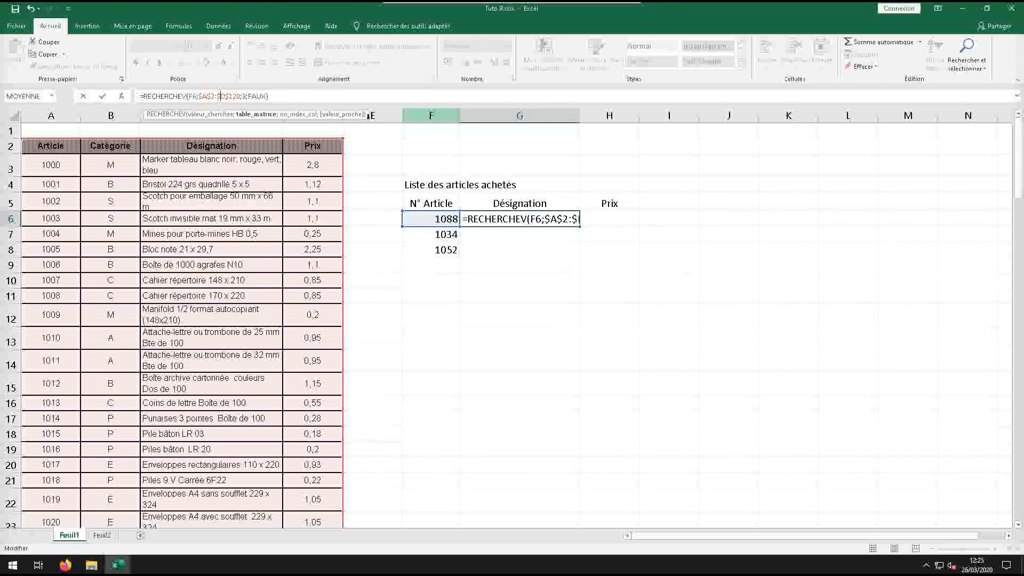
Lock the lookup column in G6 as $F6 and fill the formula down to G8.
click(188, 96)
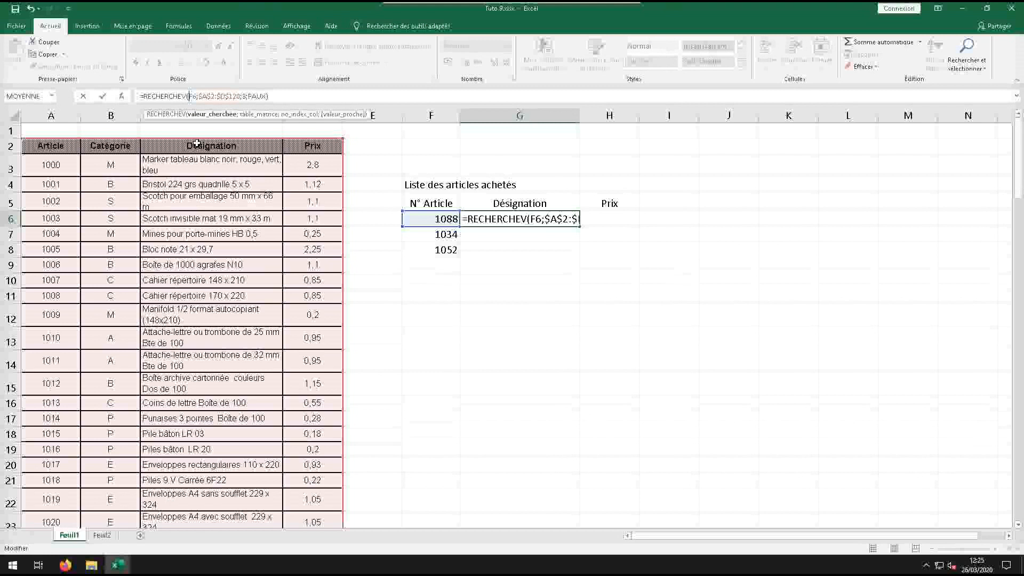
text($)
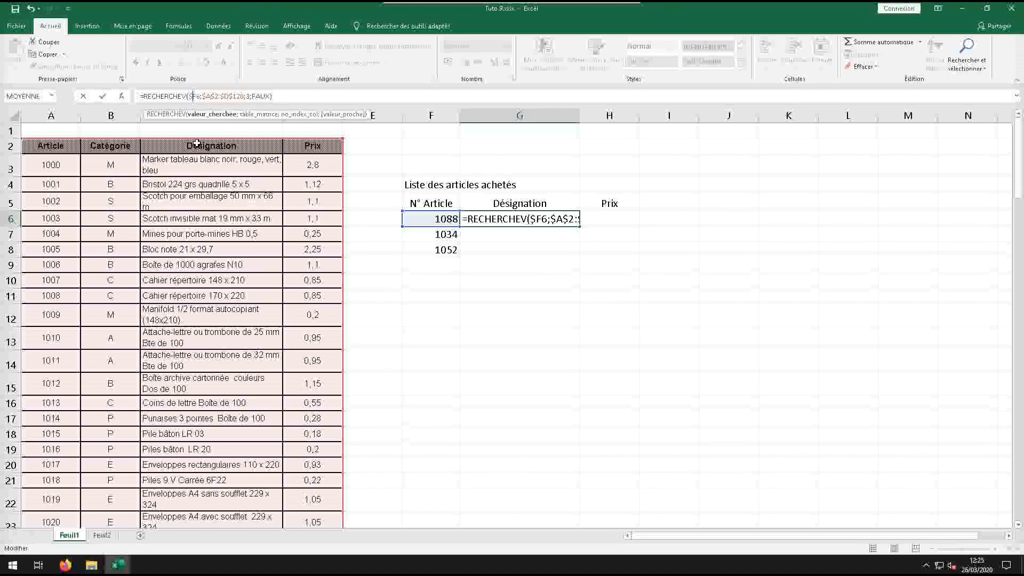
key(Return)
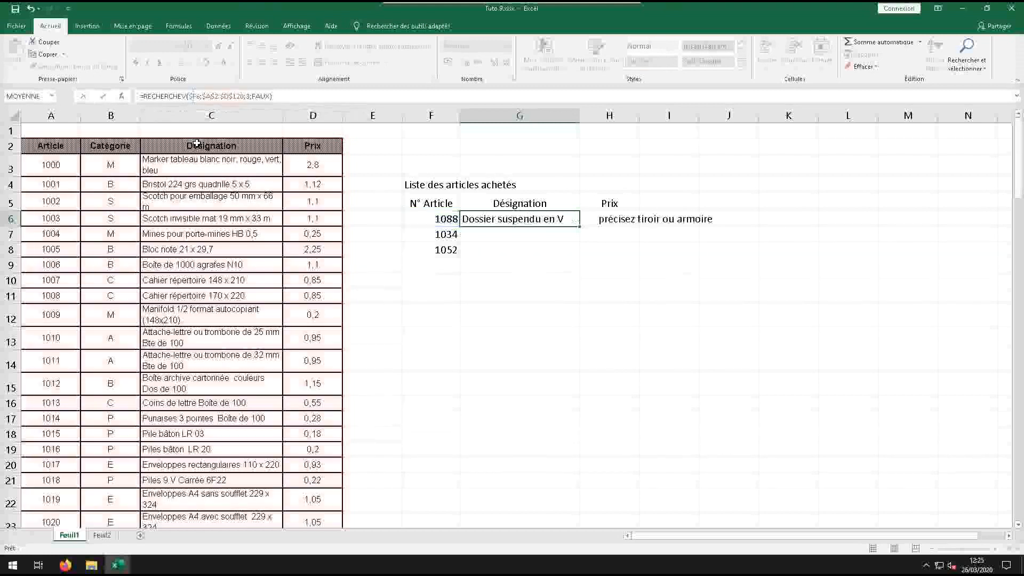
click(549, 220)
drag(580, 228, 569, 253)
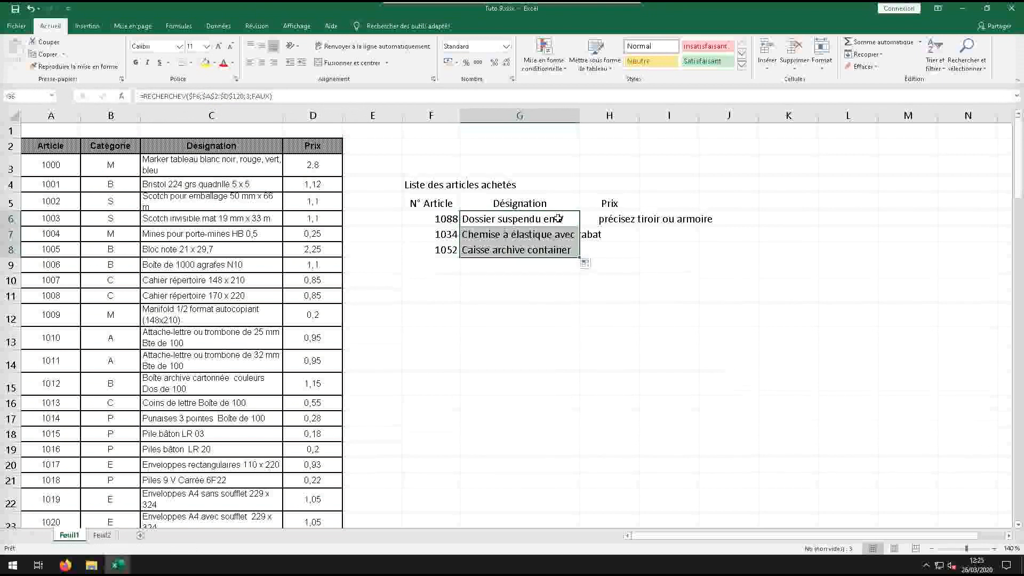
Copy the G6 formula into H6 under Prix and set its column index to 4.
click(570, 223)
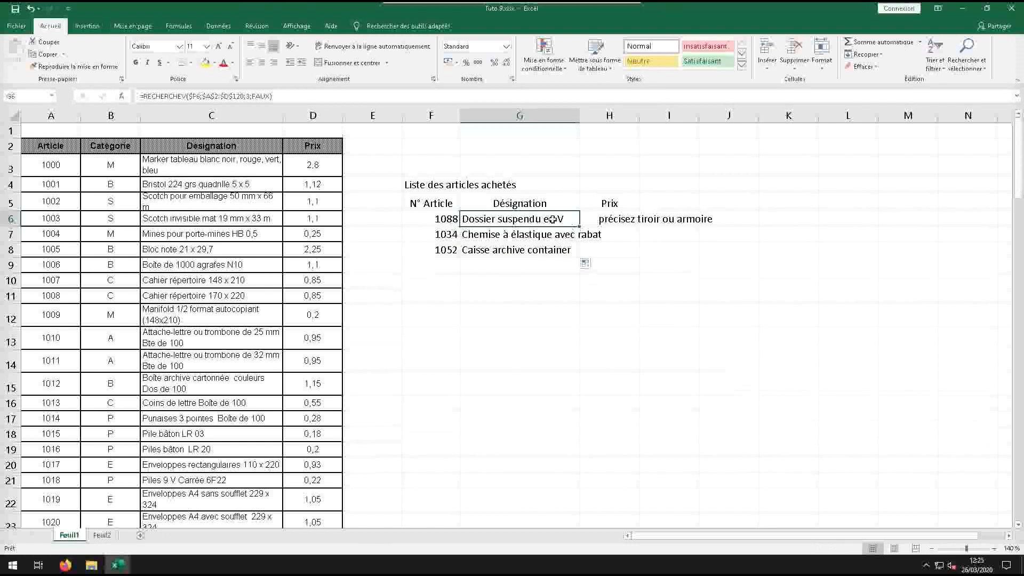
drag(580, 228, 614, 226)
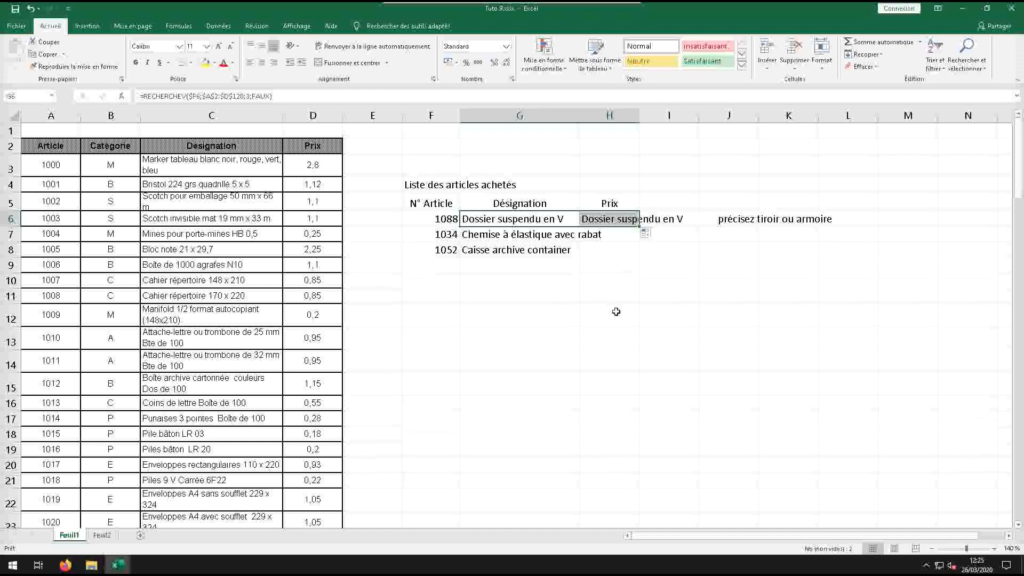
click(627, 220)
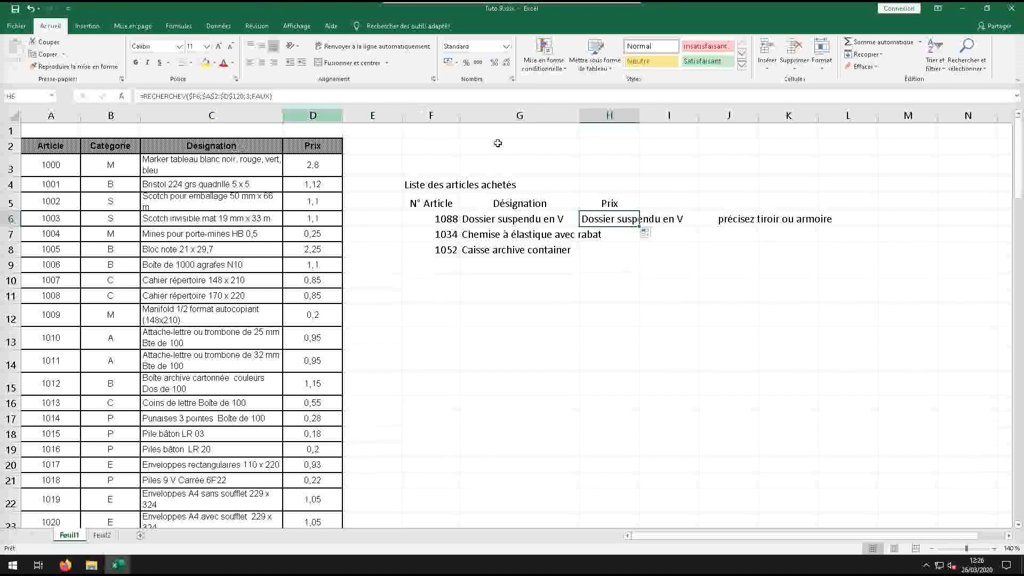
click(249, 96)
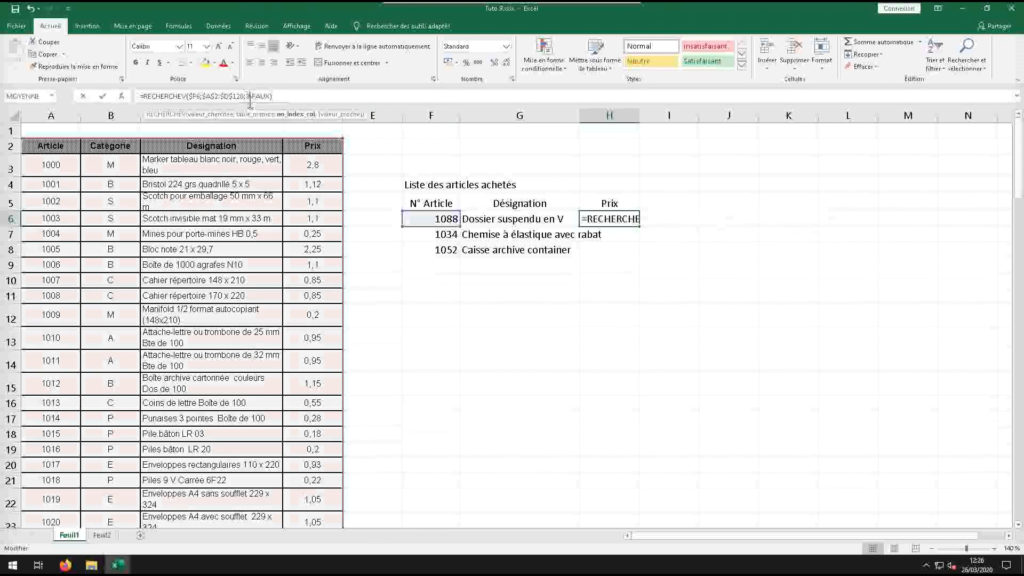
key(BackSpace)
text(4)
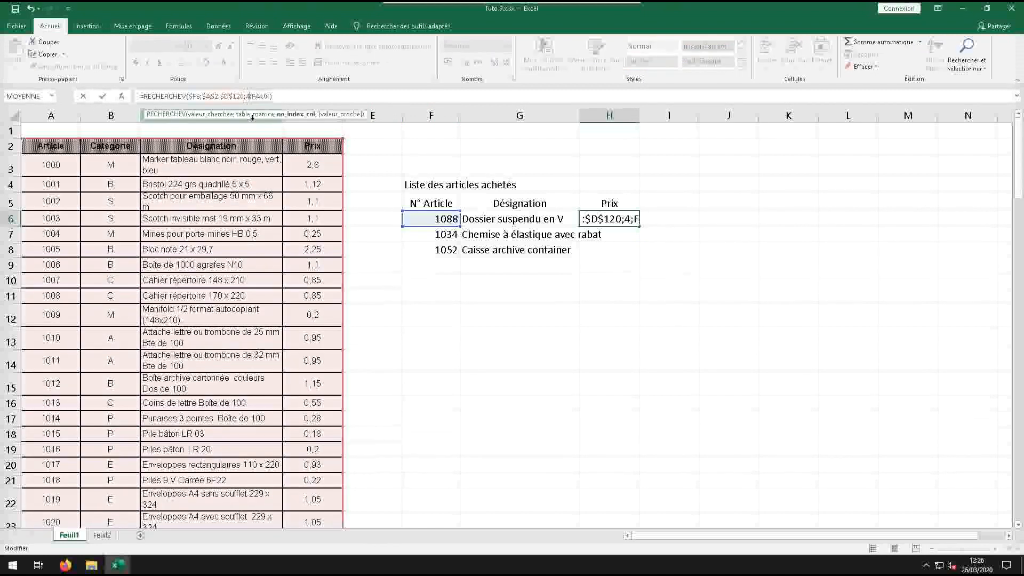
key(Return)
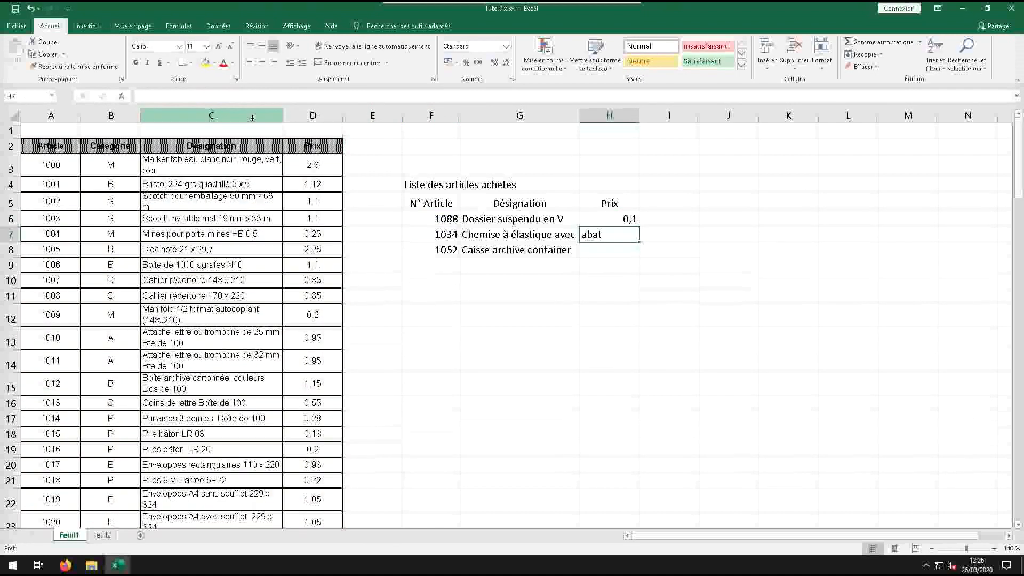
Fill the price formula from H6 down to H8 for the remaining purchased articles.
click(633, 221)
drag(640, 228, 643, 259)
click(603, 235)
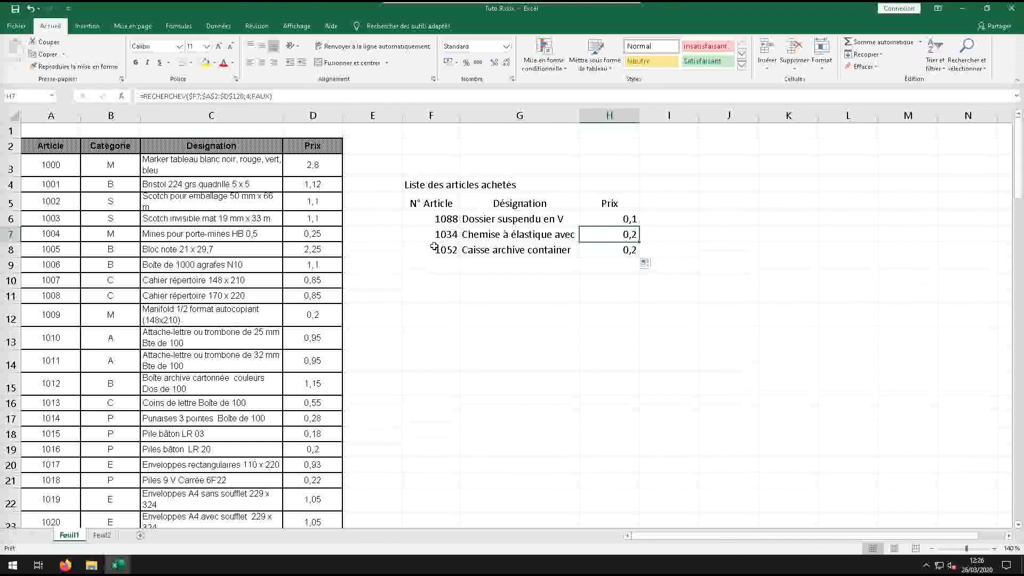
Compare the designations and prices retrieved for articles 1034 and 1052 with their rows in the price list.
scroll(159, 278, down, 6)
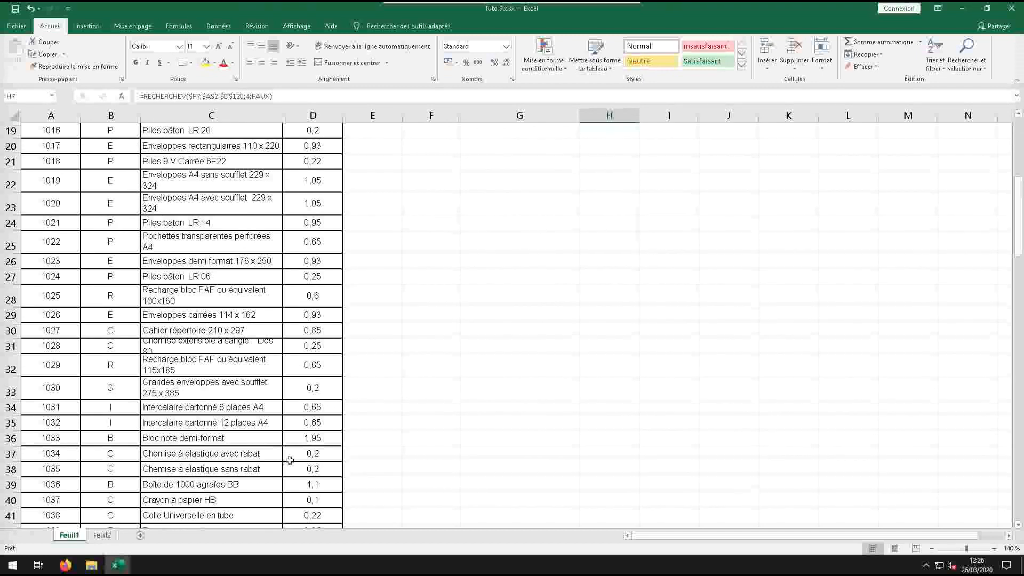
scroll(331, 412, up, 6)
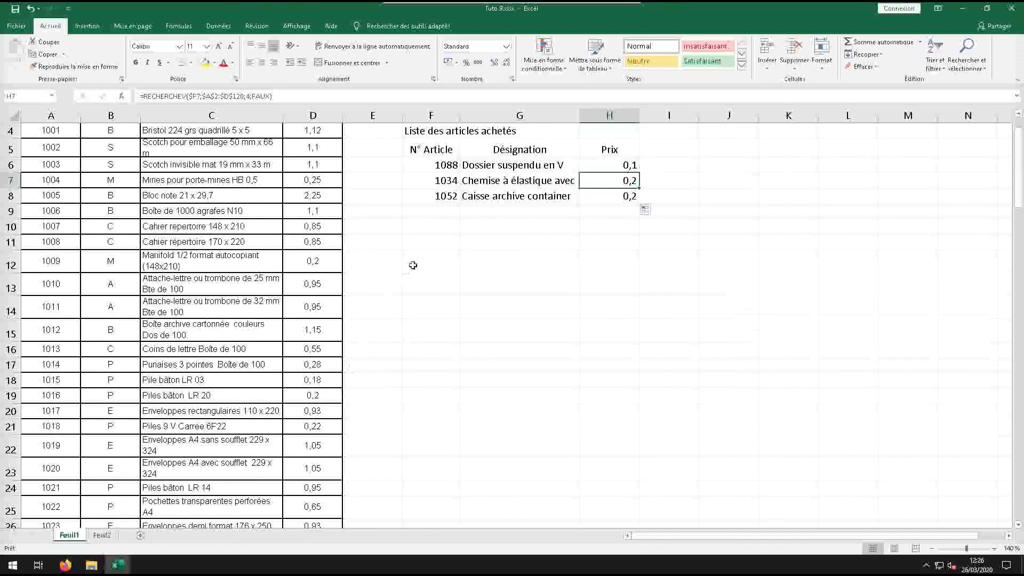
scroll(144, 236, down, 4)
scroll(145, 236, down, 8)
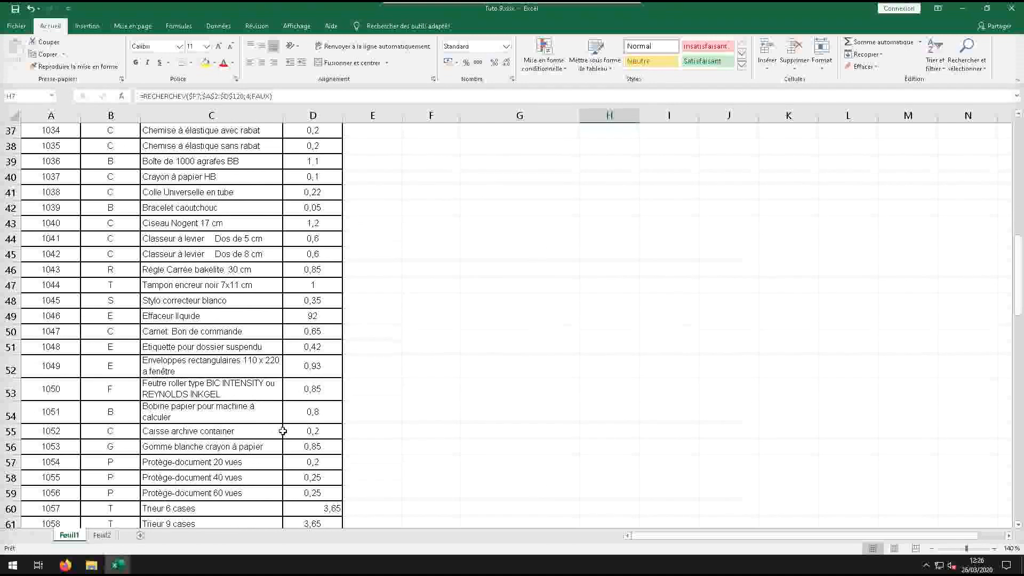
scroll(331, 333, up, 12)
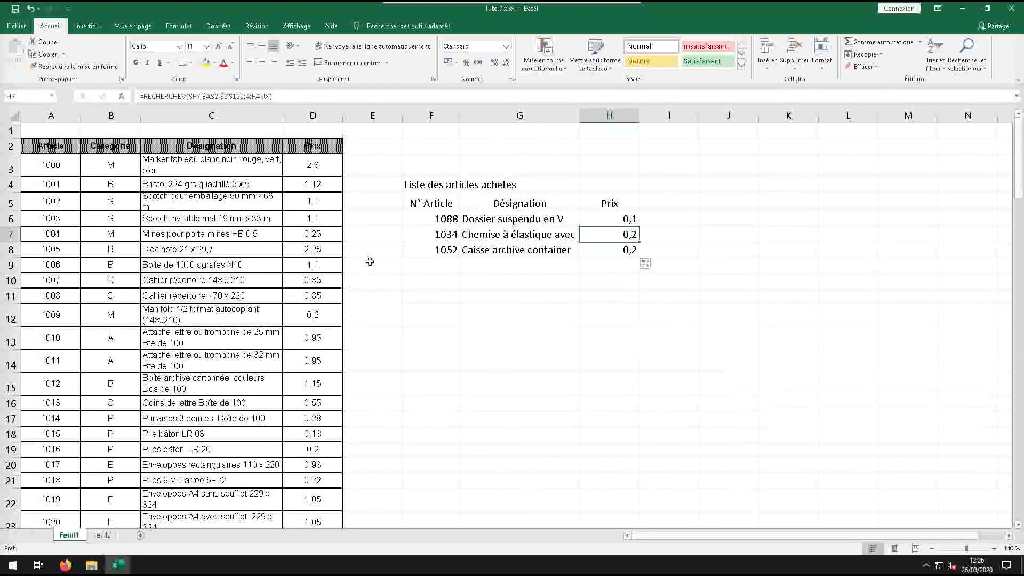
Replace the first purchased article number in F6 with 1004 to test the lookup formulas.
click(430, 222)
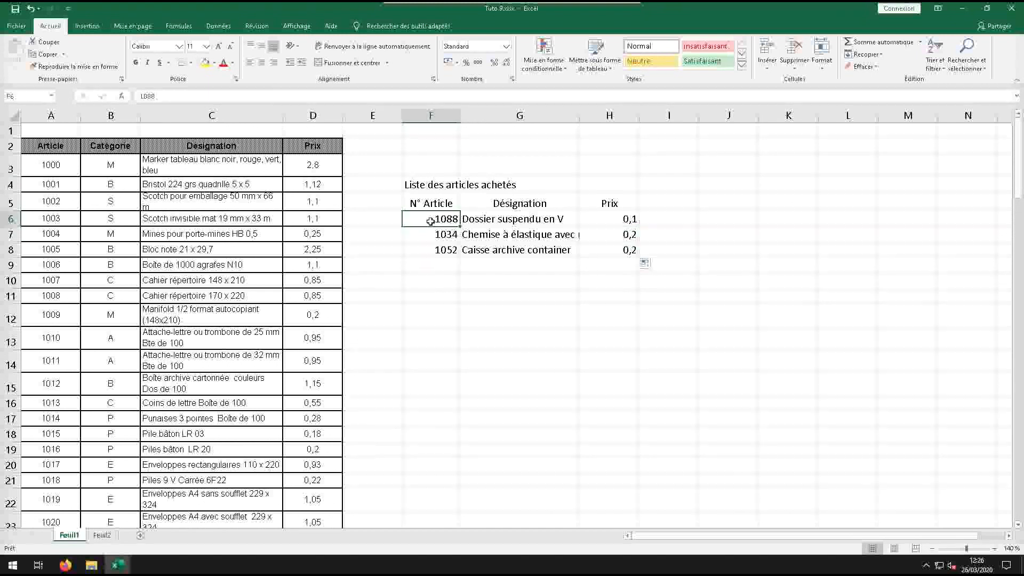
text(100)
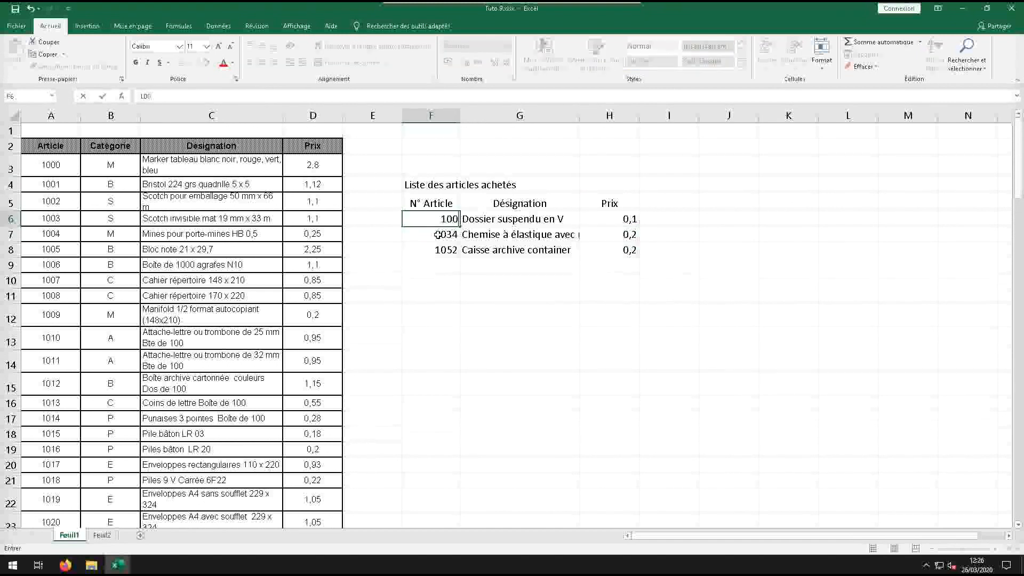
text(4)
key(Return)
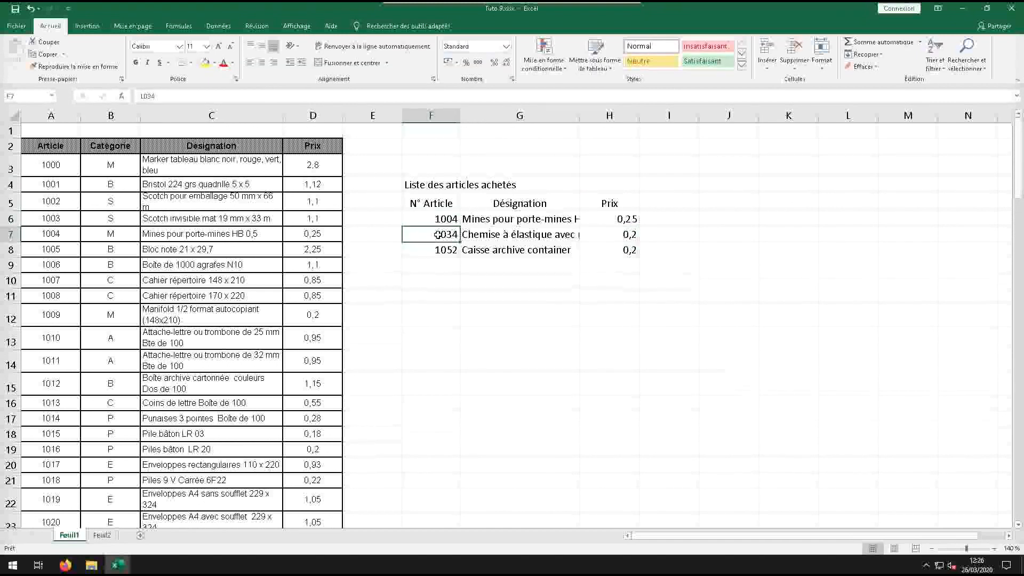